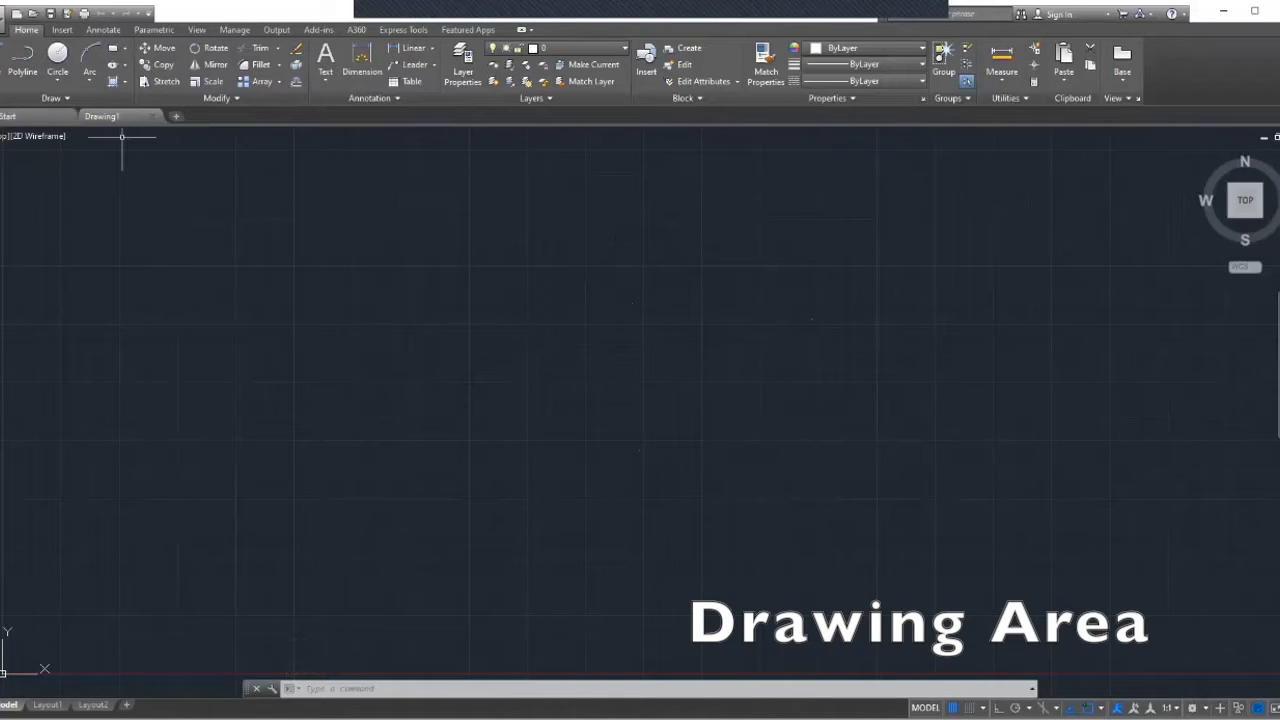
Step: Draw a rectangle from two opposite corners in the empty drawing area
left_click(112, 50)
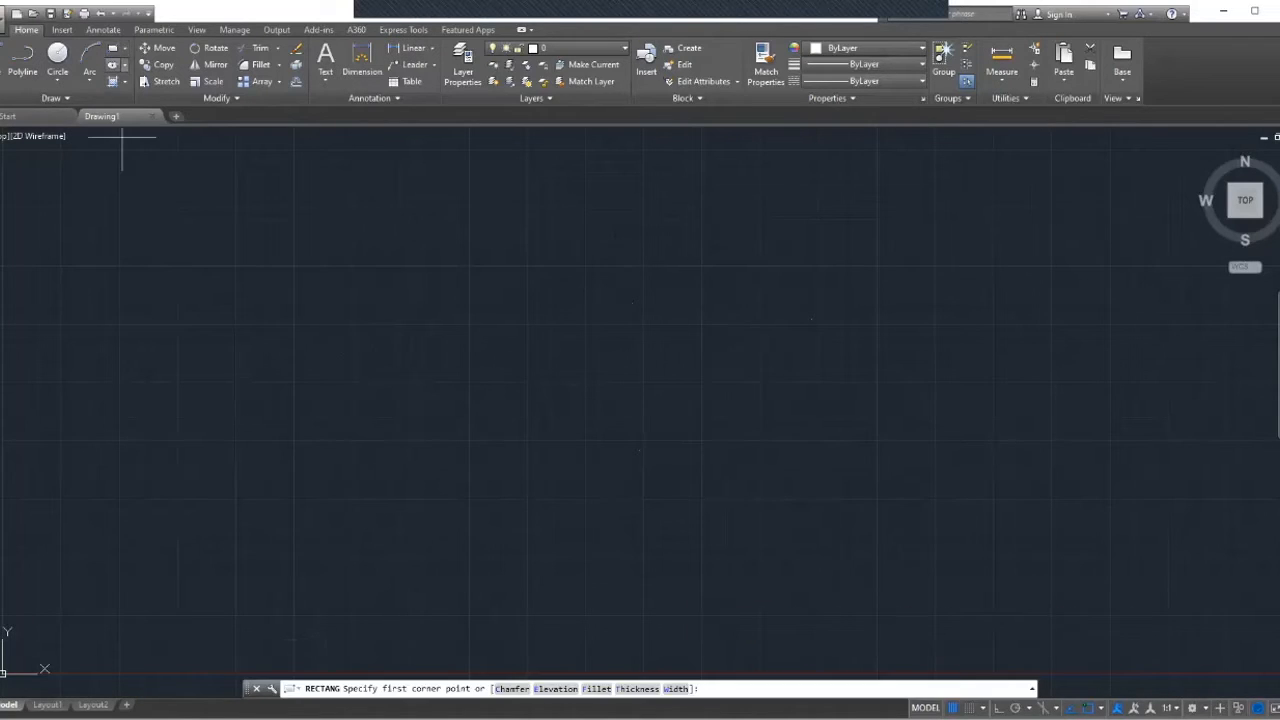
left_click(314, 259)
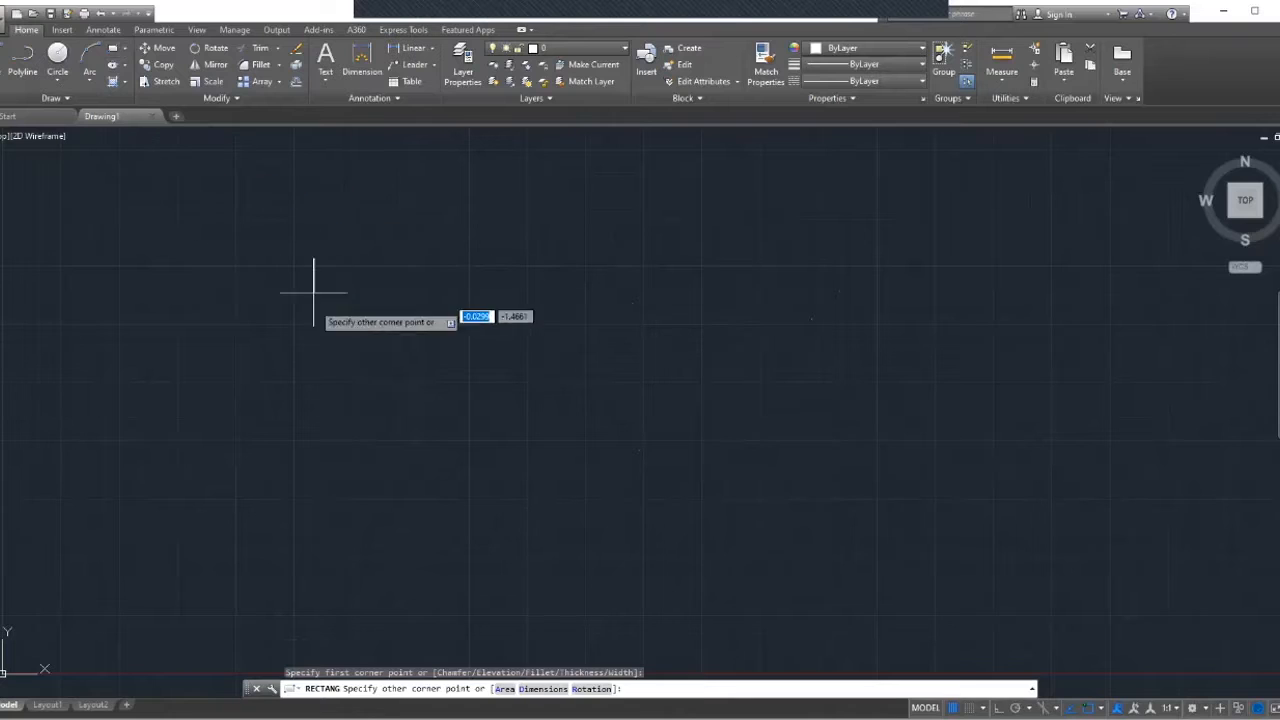
left_click(525, 443)
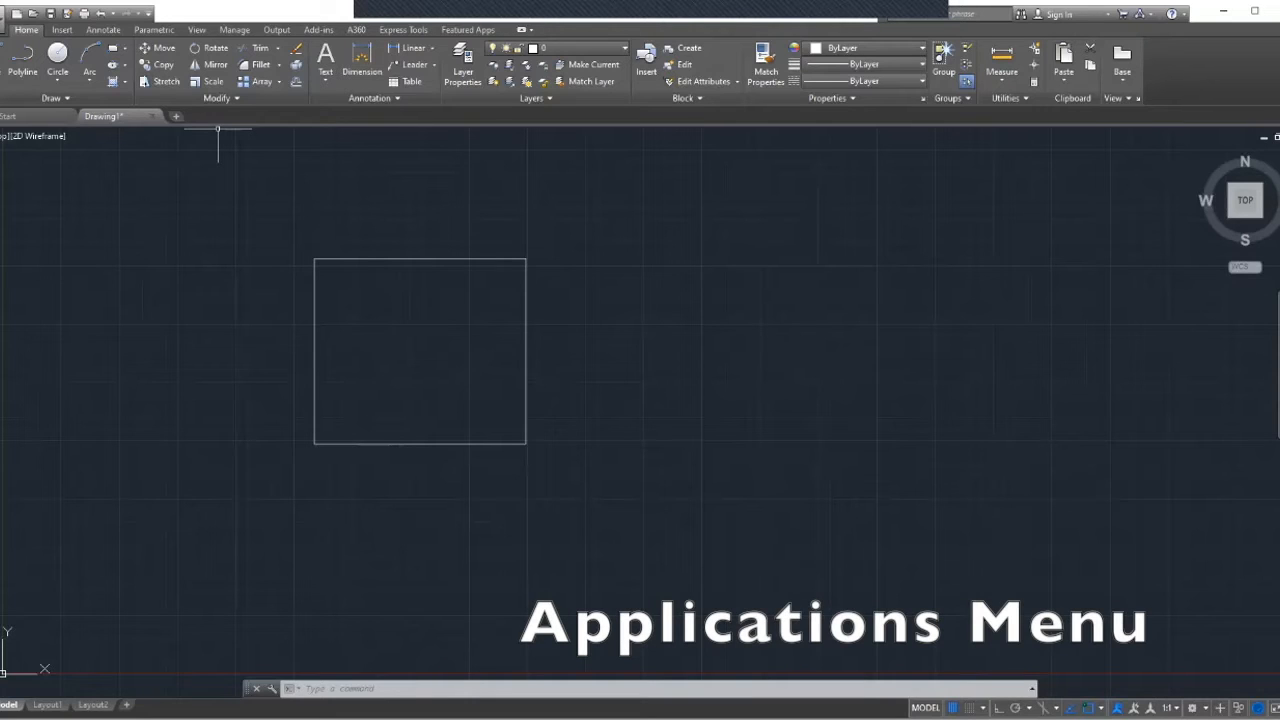
Step: Examine the application's file commands, including the options for importing, exporting, opening and printing a drawing
left_click(5, 14)
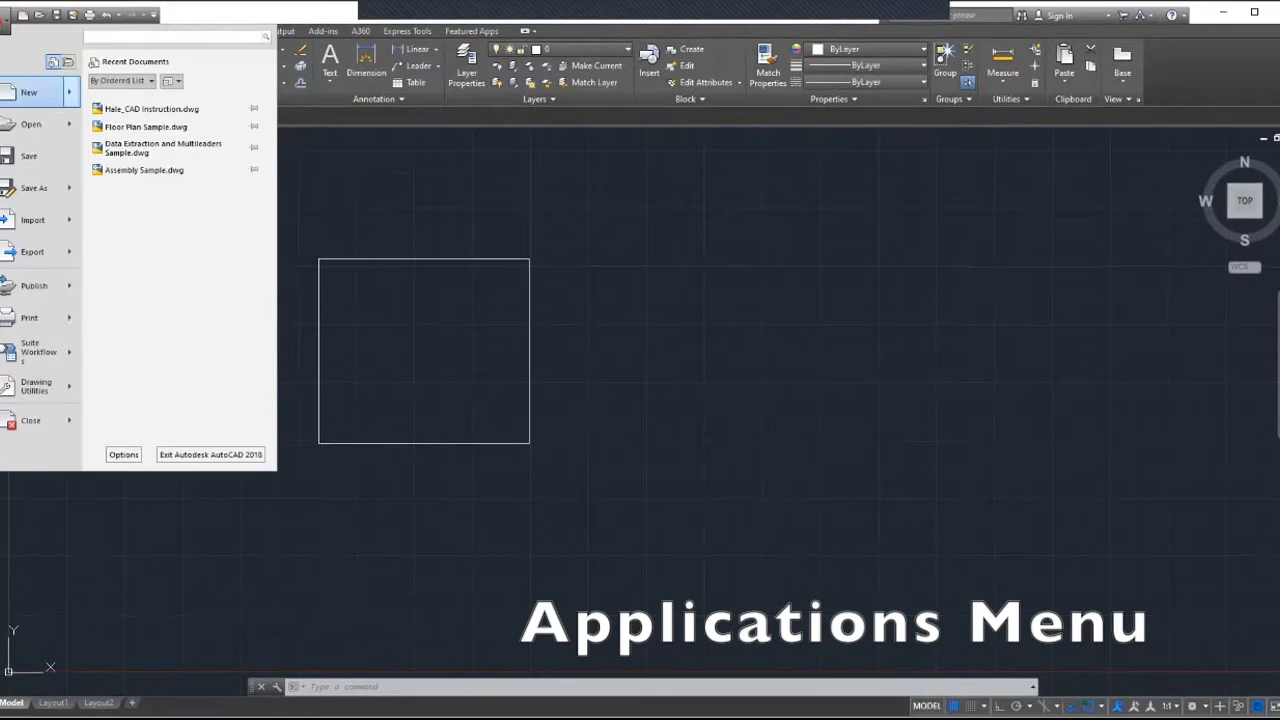
mouse_move(30, 92)
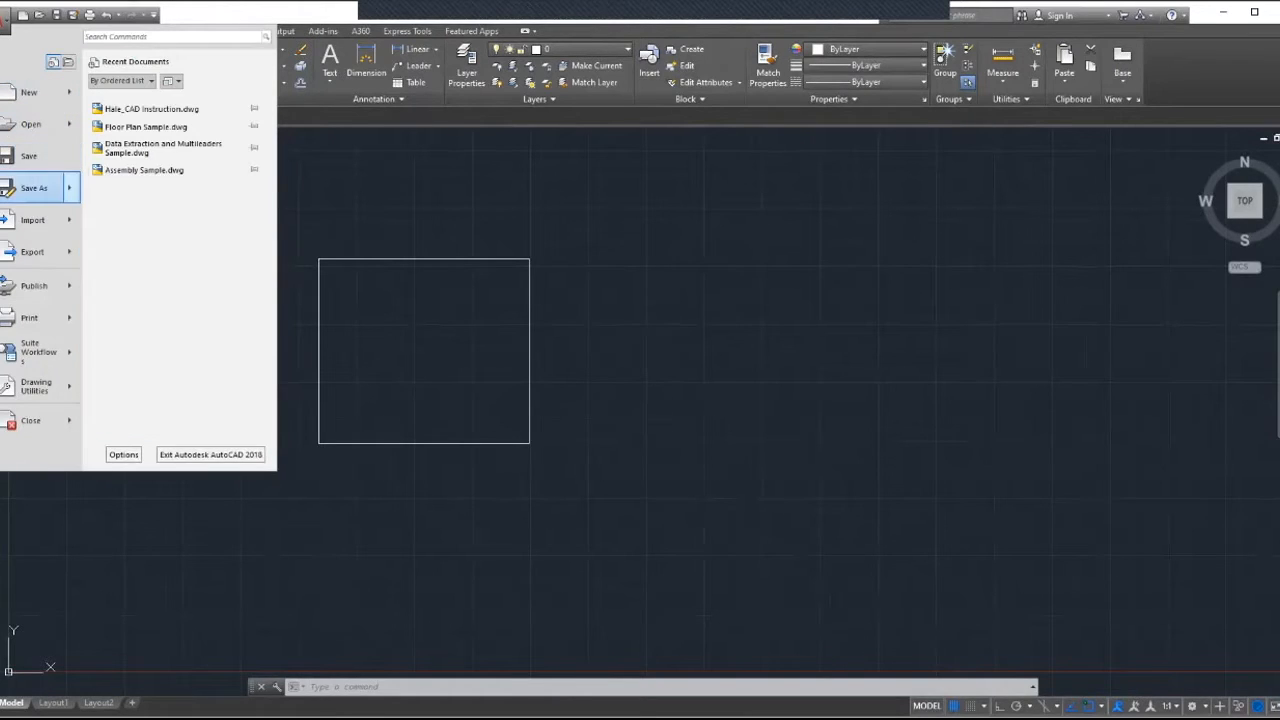
mouse_move(40, 220)
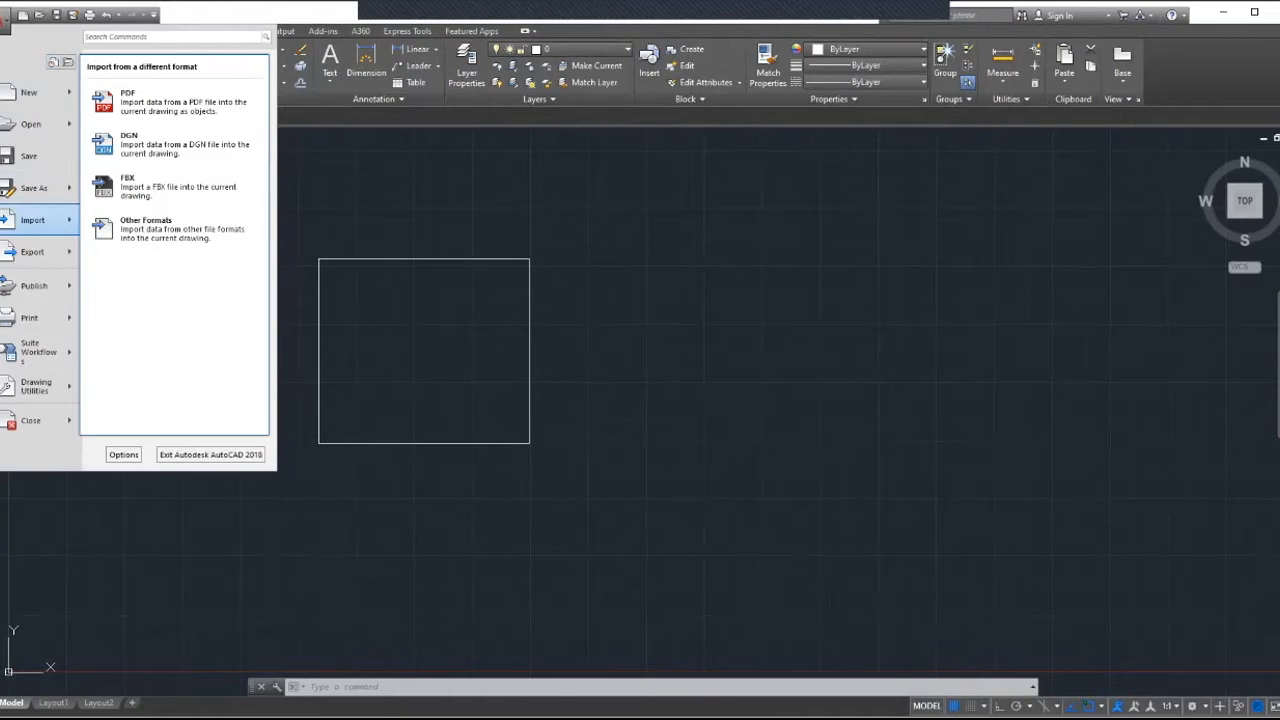
mouse_move(40, 252)
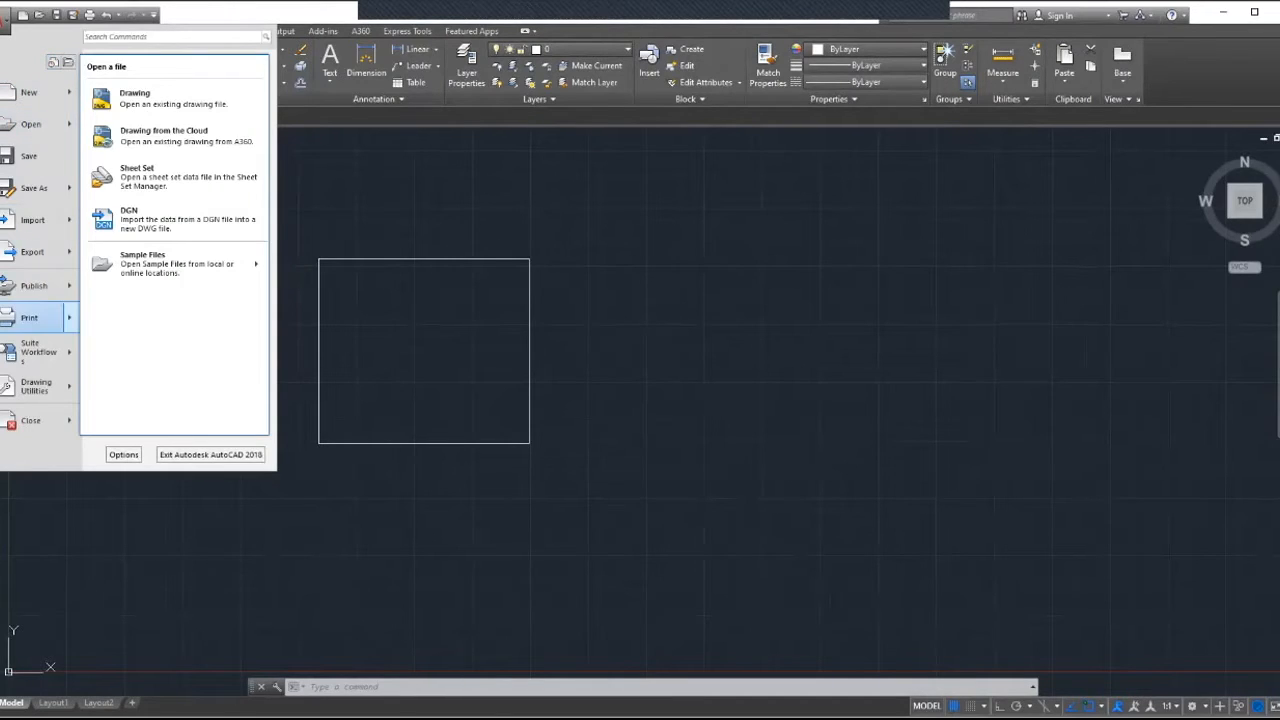
mouse_move(30, 317)
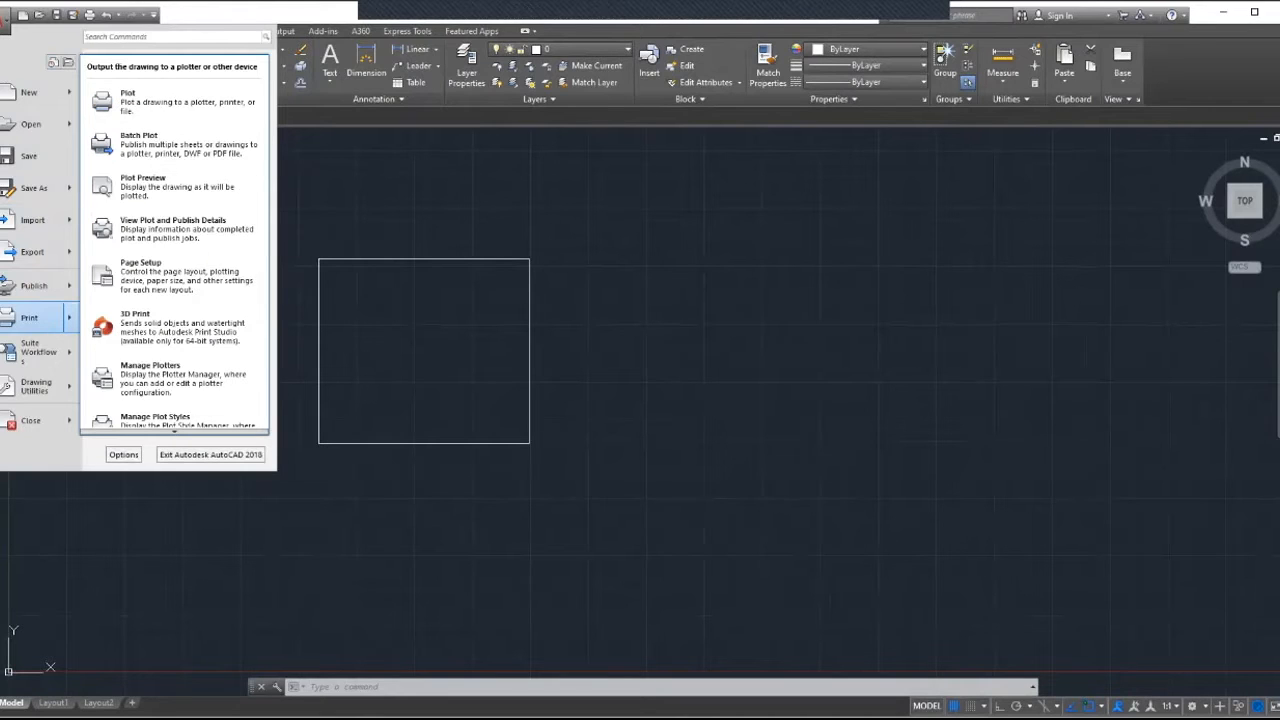
left_click(333, 189)
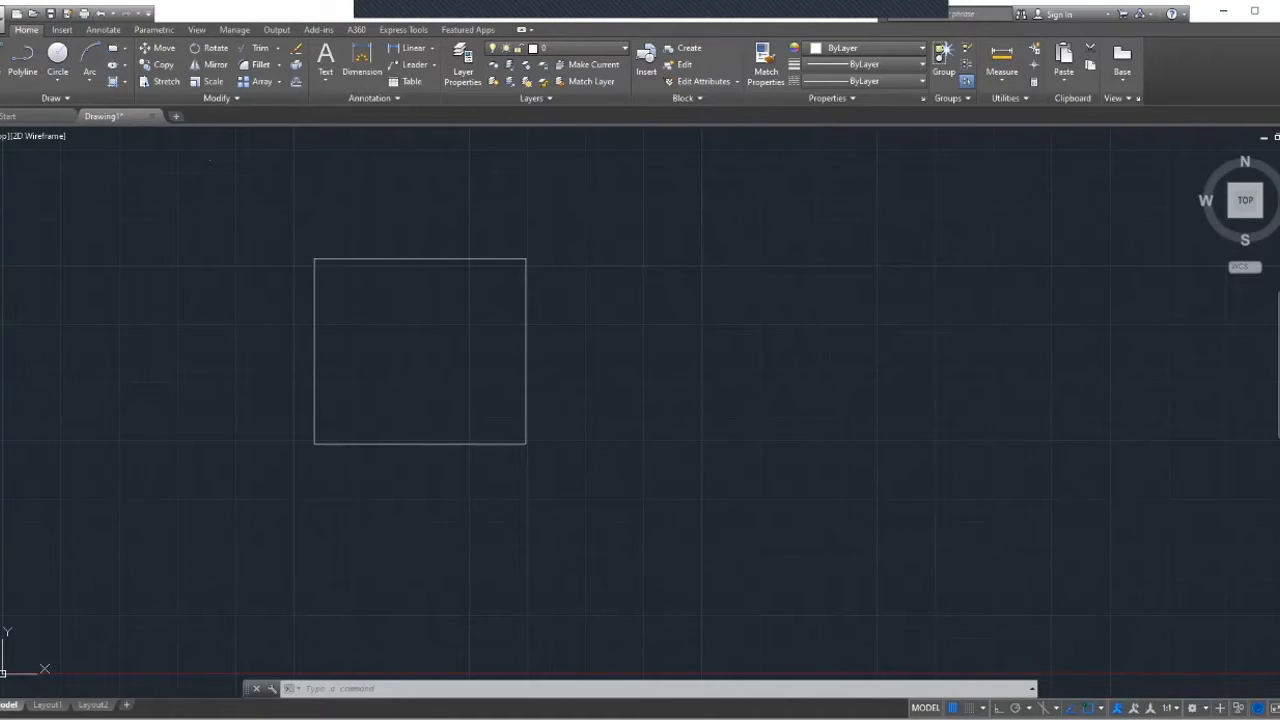
left_click(5, 13)
left_click(4, 20)
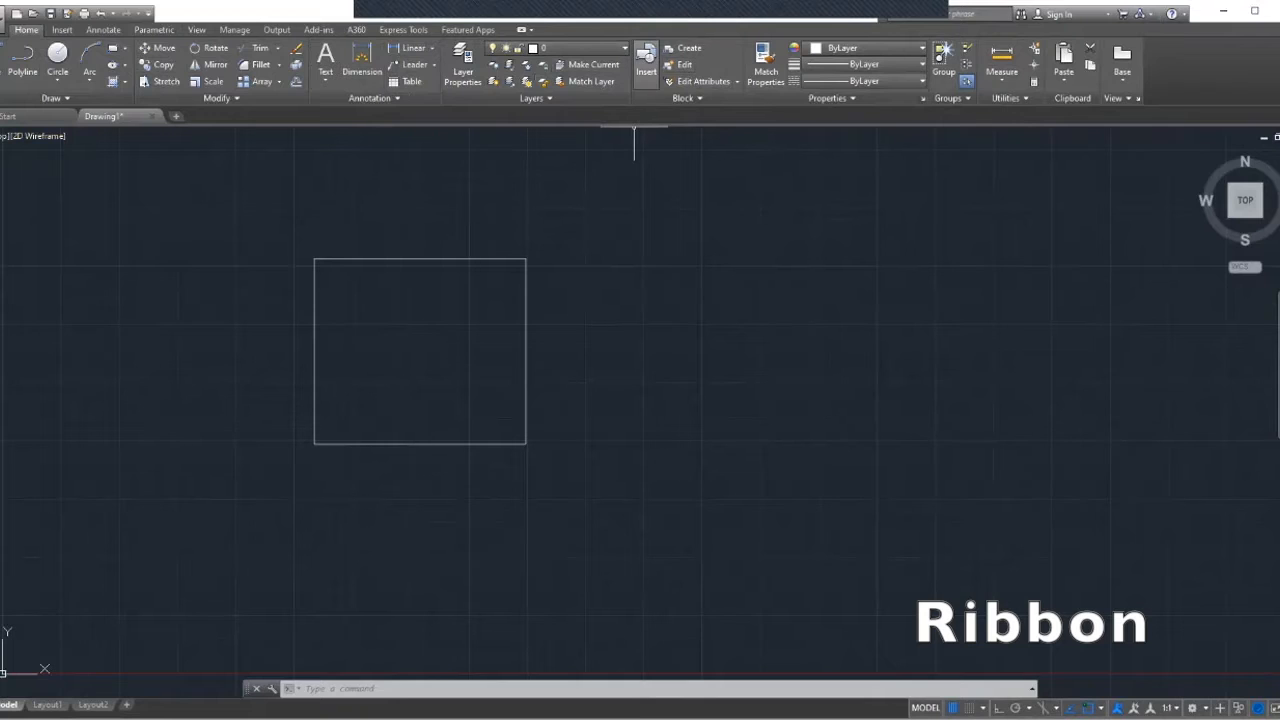
Step: Examine the Insert, Annotate, Parametric, View, Manage, Output, Add-ins and A360 tool sets, then return to the Home tools
left_click(62, 29)
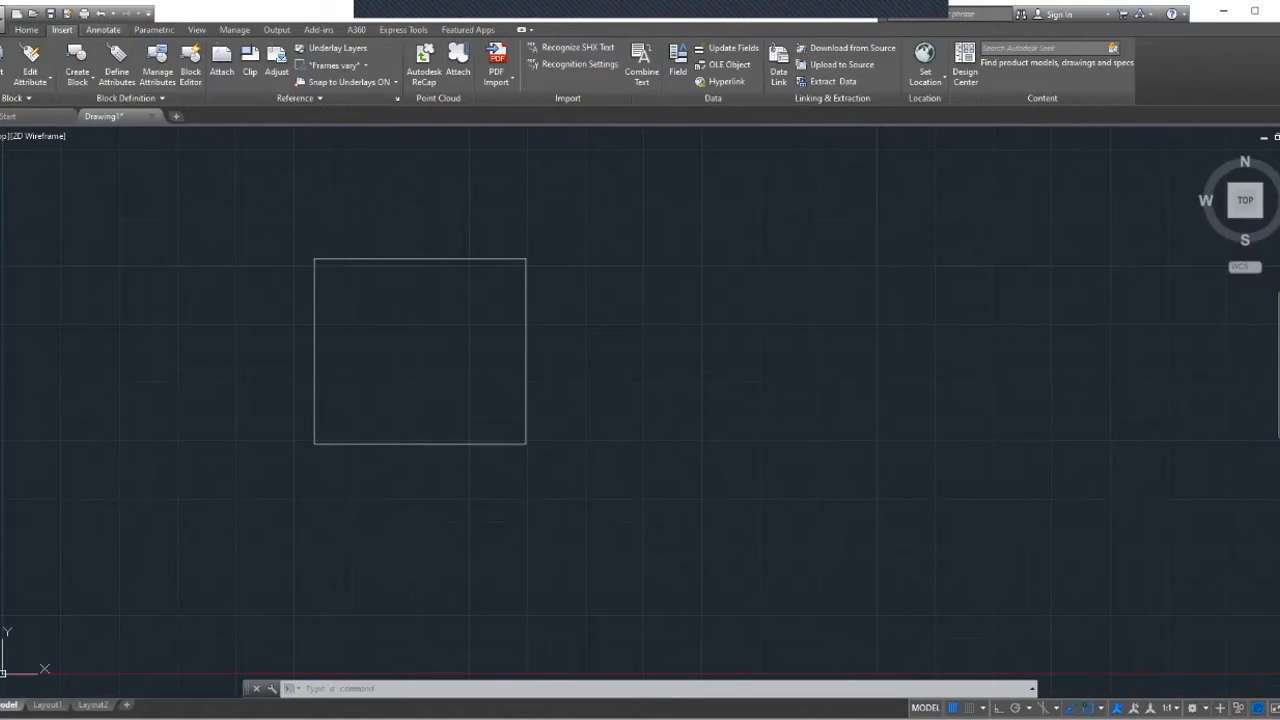
left_click(103, 30)
left_click(154, 29)
left_click(197, 29)
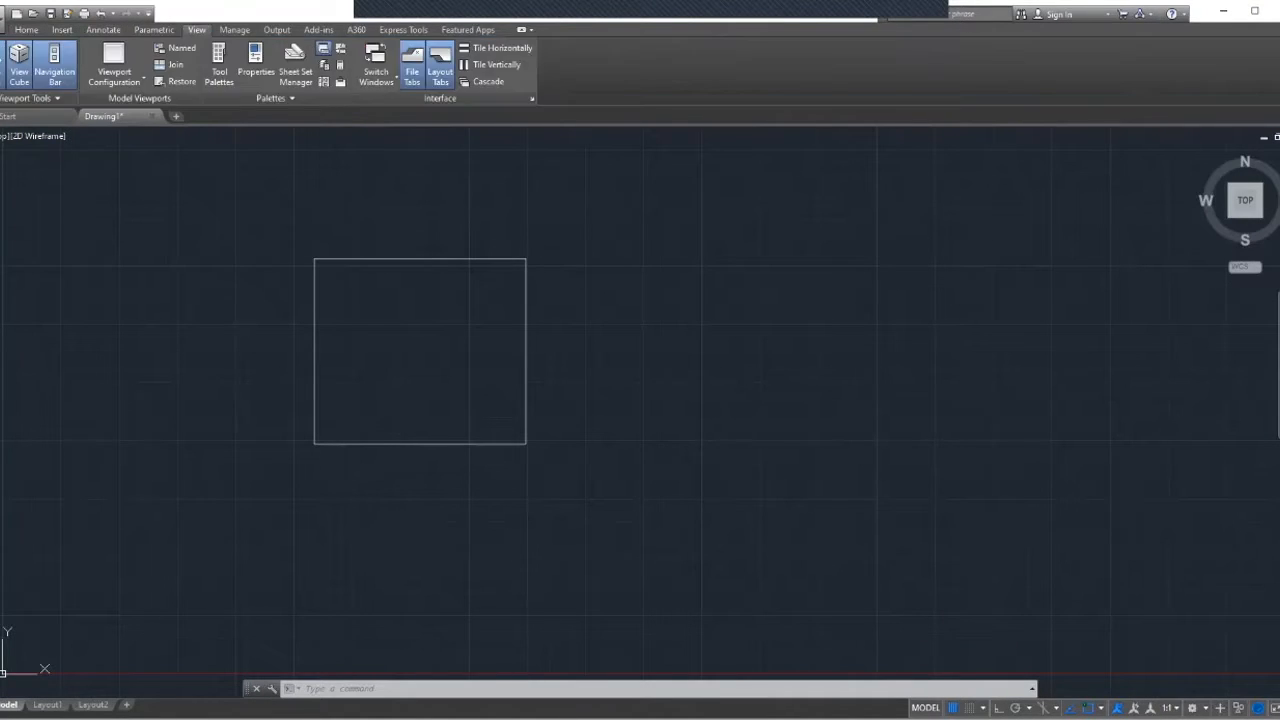
left_click(234, 29)
left_click(276, 29)
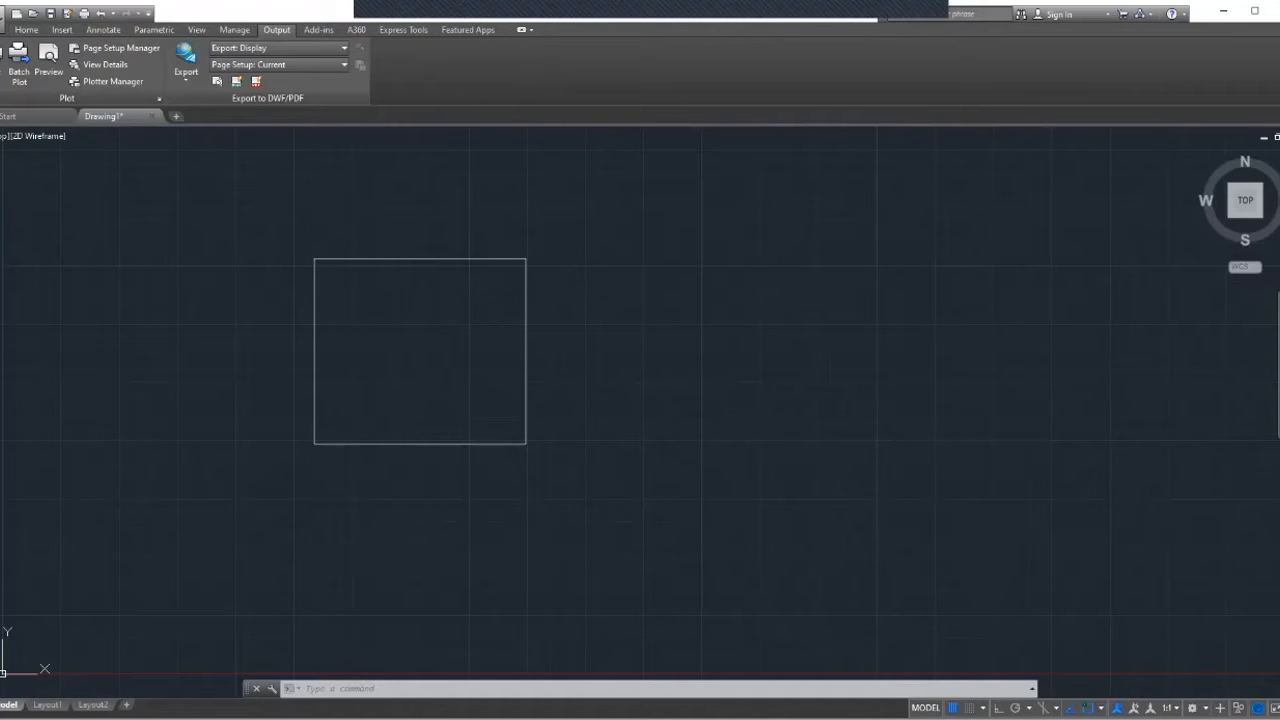
left_click(318, 29)
left_click(356, 29)
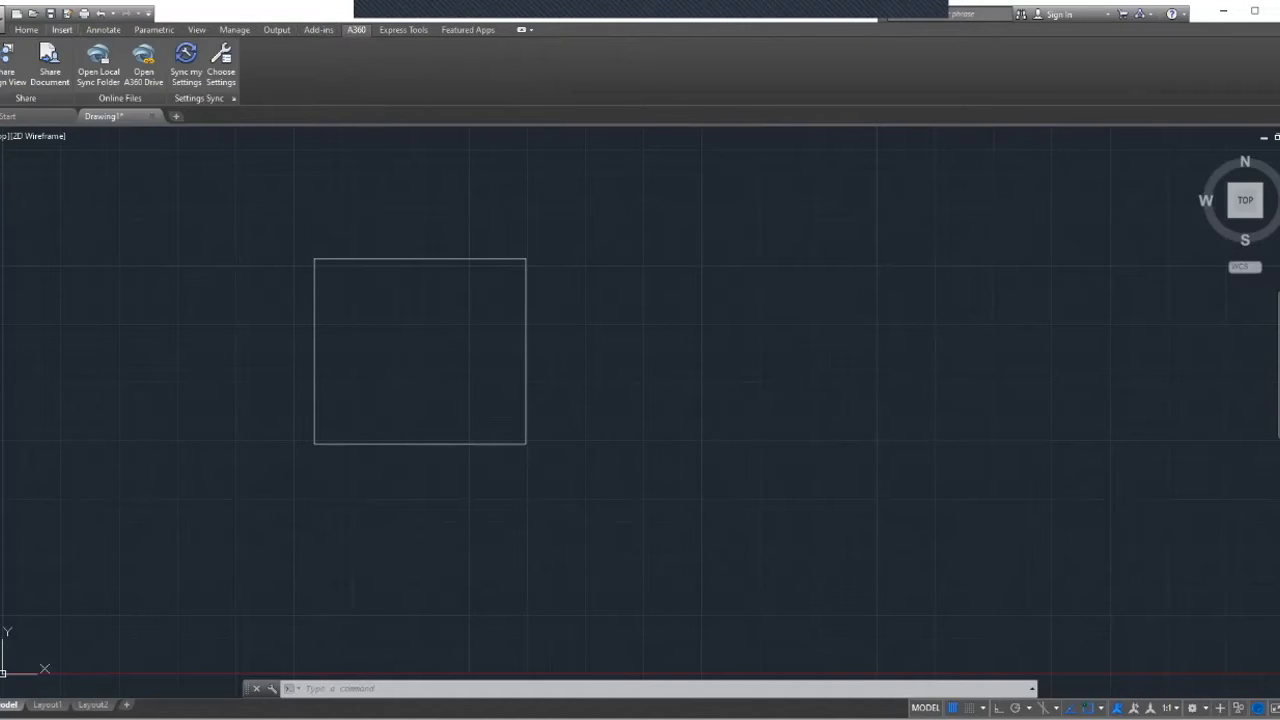
left_click(26, 29)
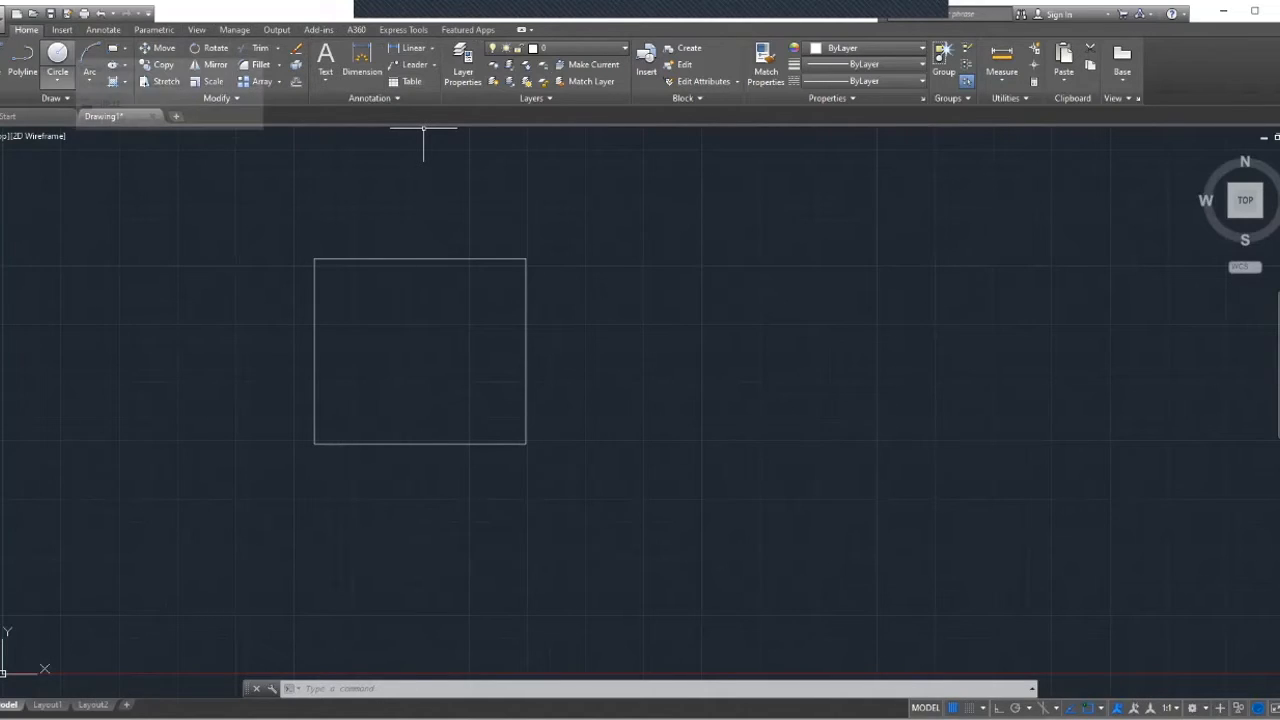
left_click(62, 30)
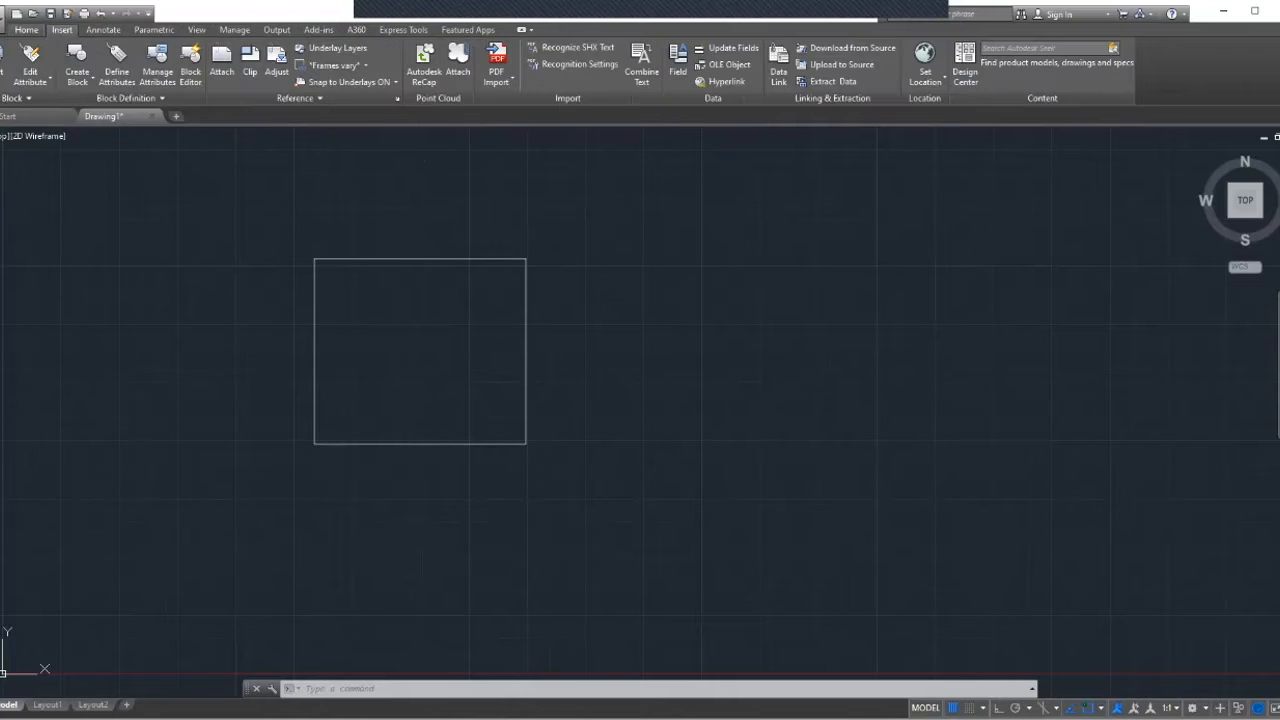
left_click(26, 30)
left_click(103, 30)
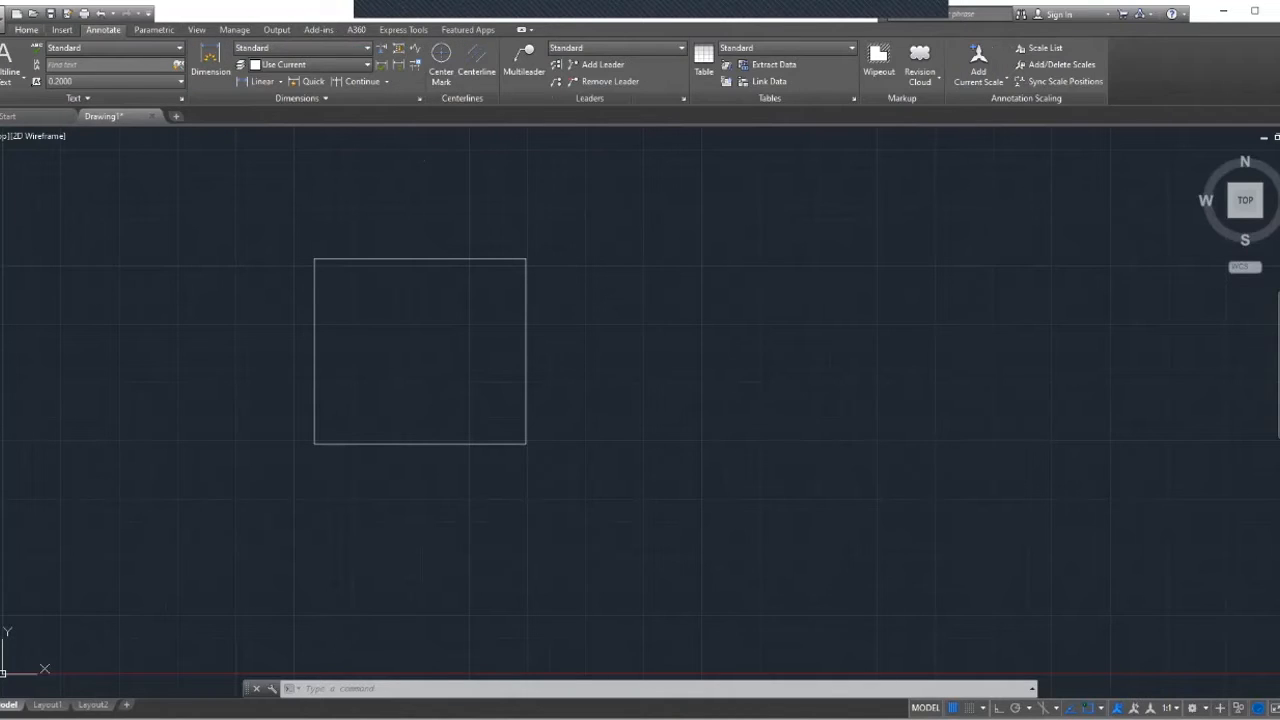
left_click(26, 30)
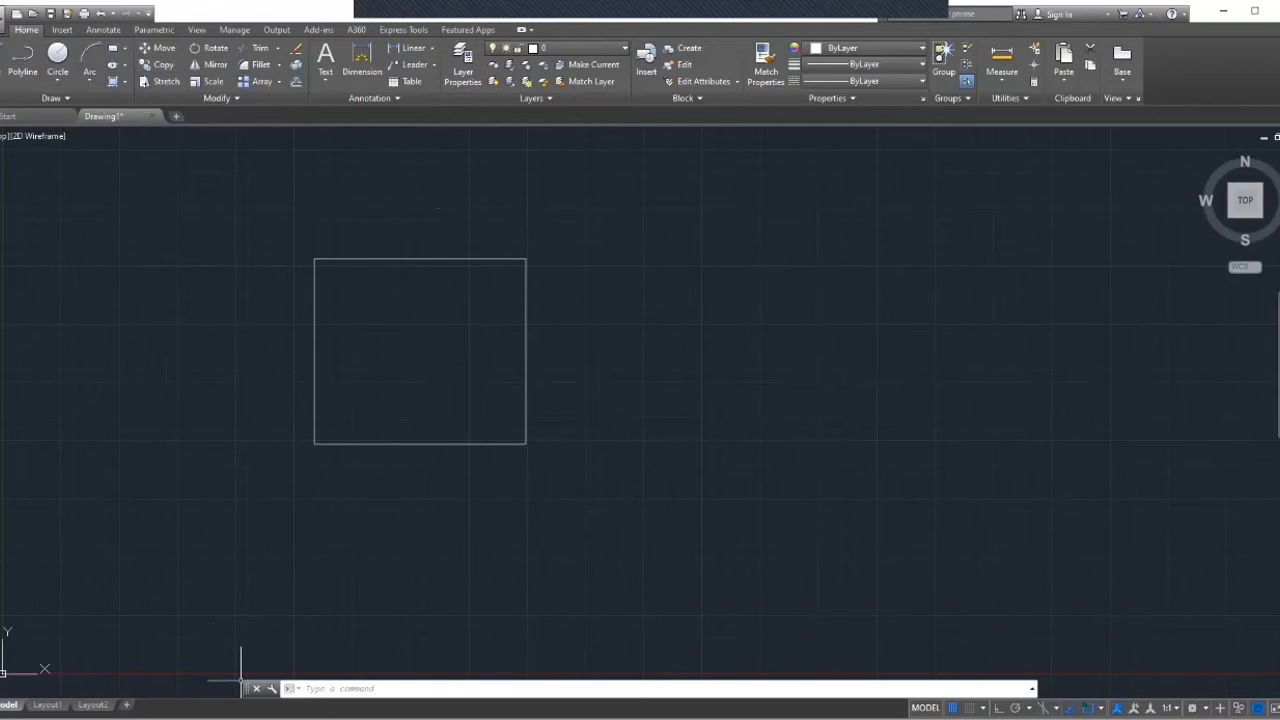
Step: Copy the rectangle using its bottom-edge midpoint as the base point and place three overlapping copies to its right
left_click(467, 443)
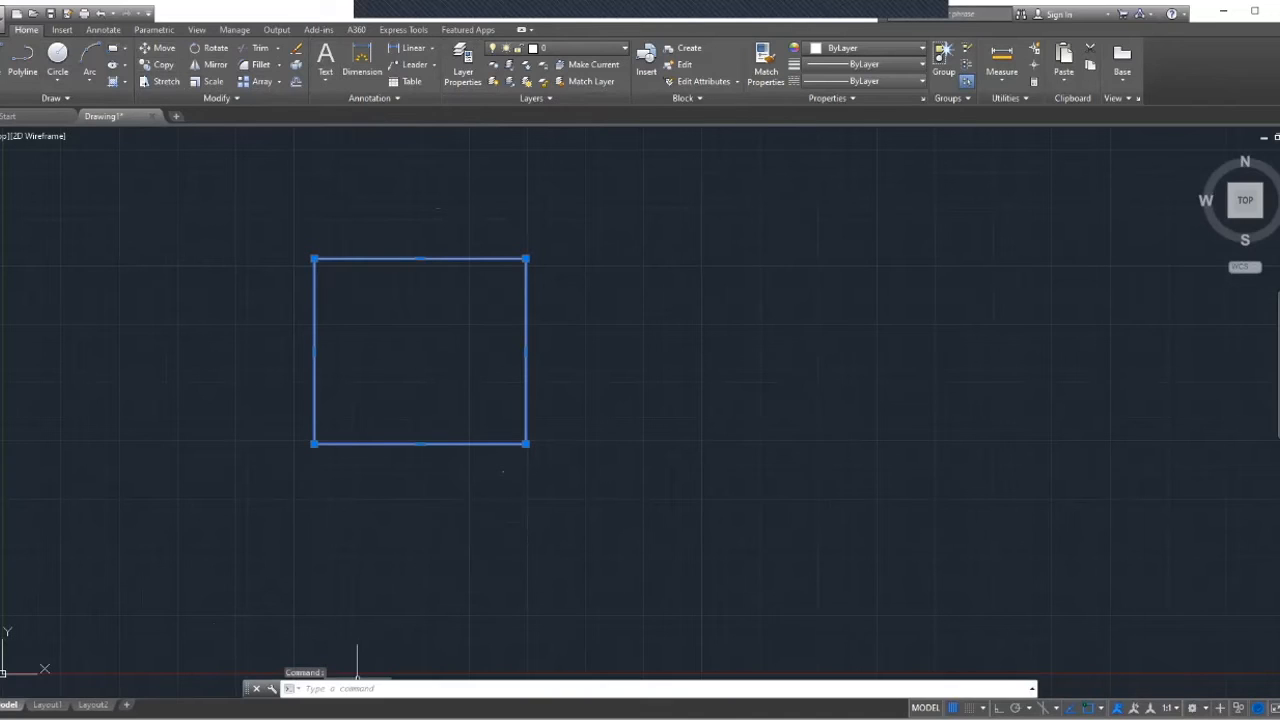
type("c")
key("Return")
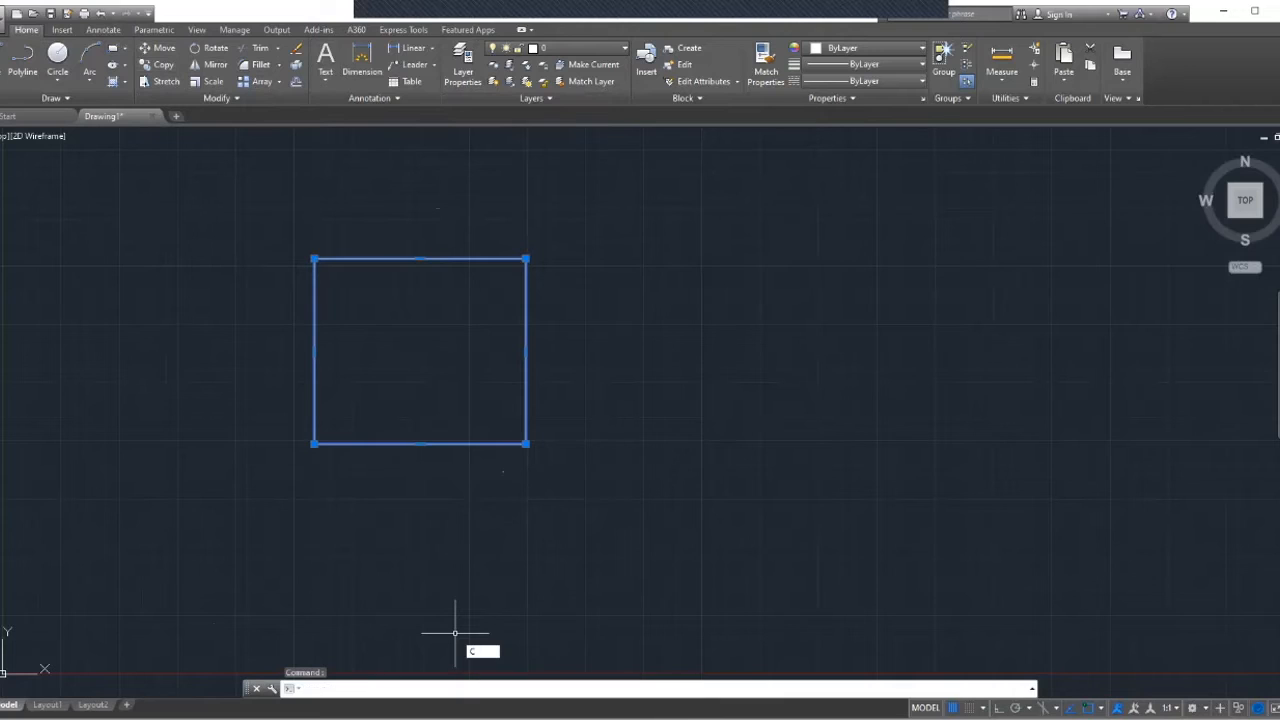
type("opy")
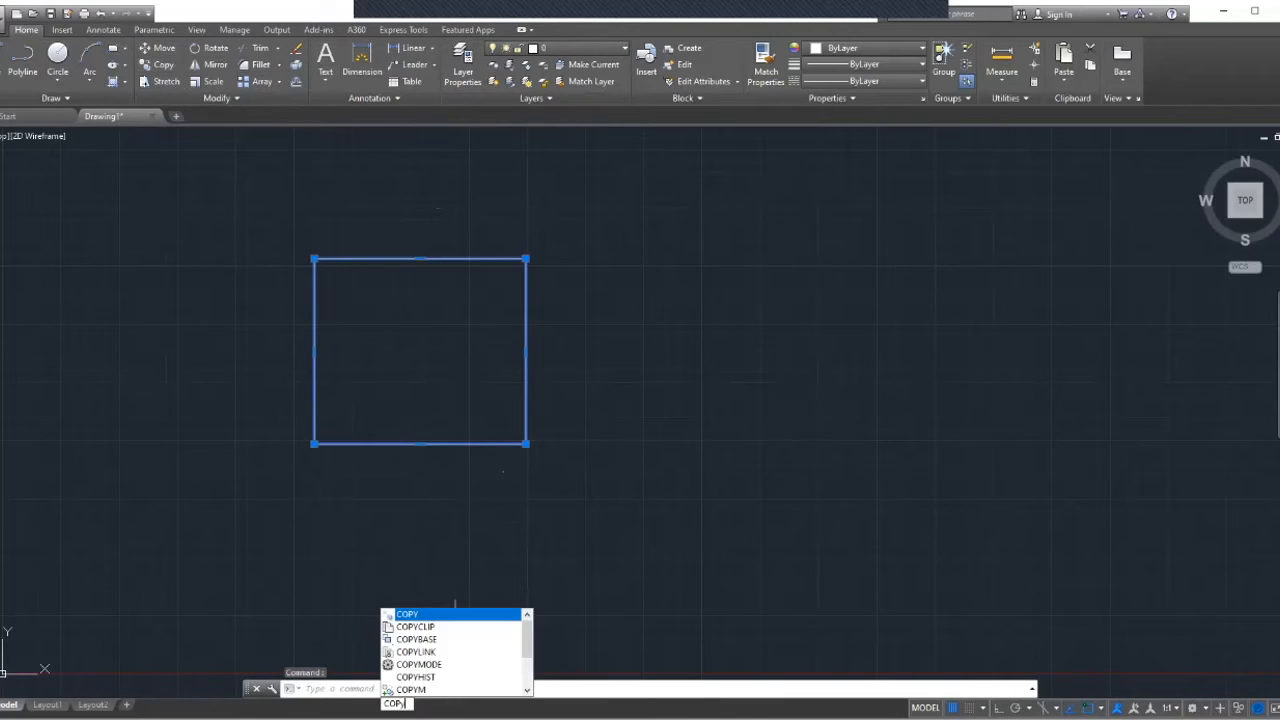
key("Return")
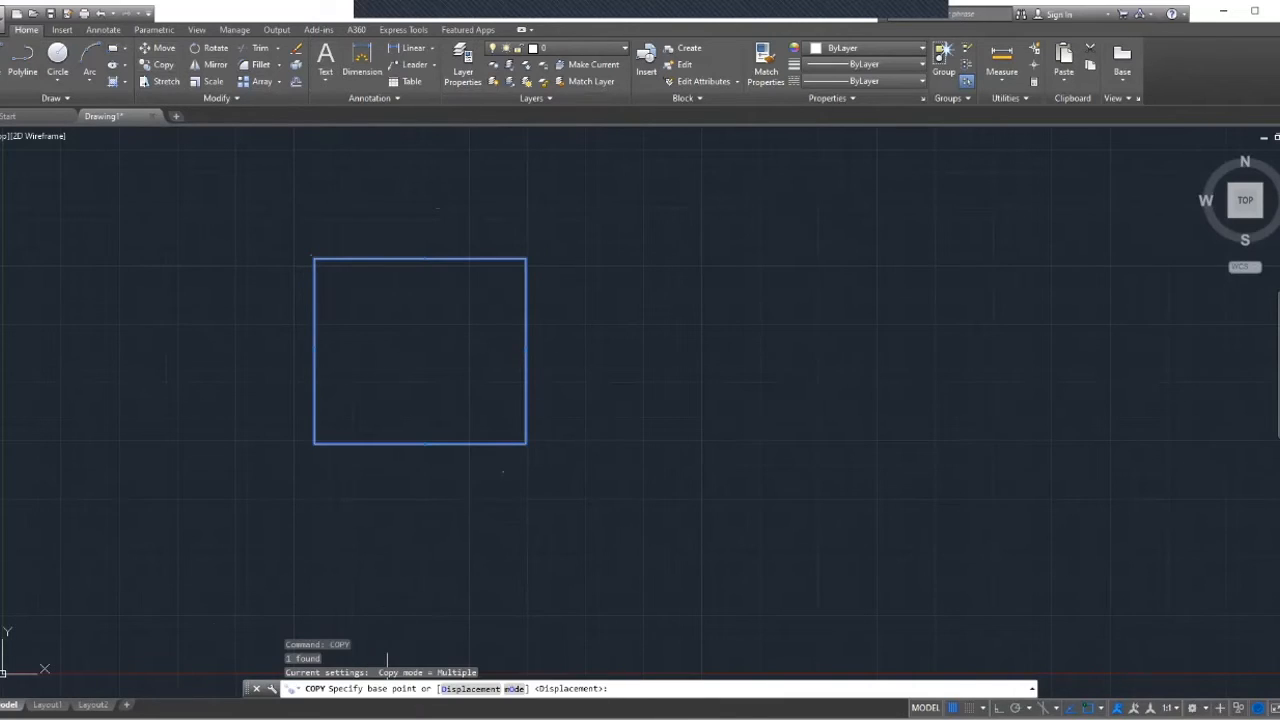
left_click(440, 441)
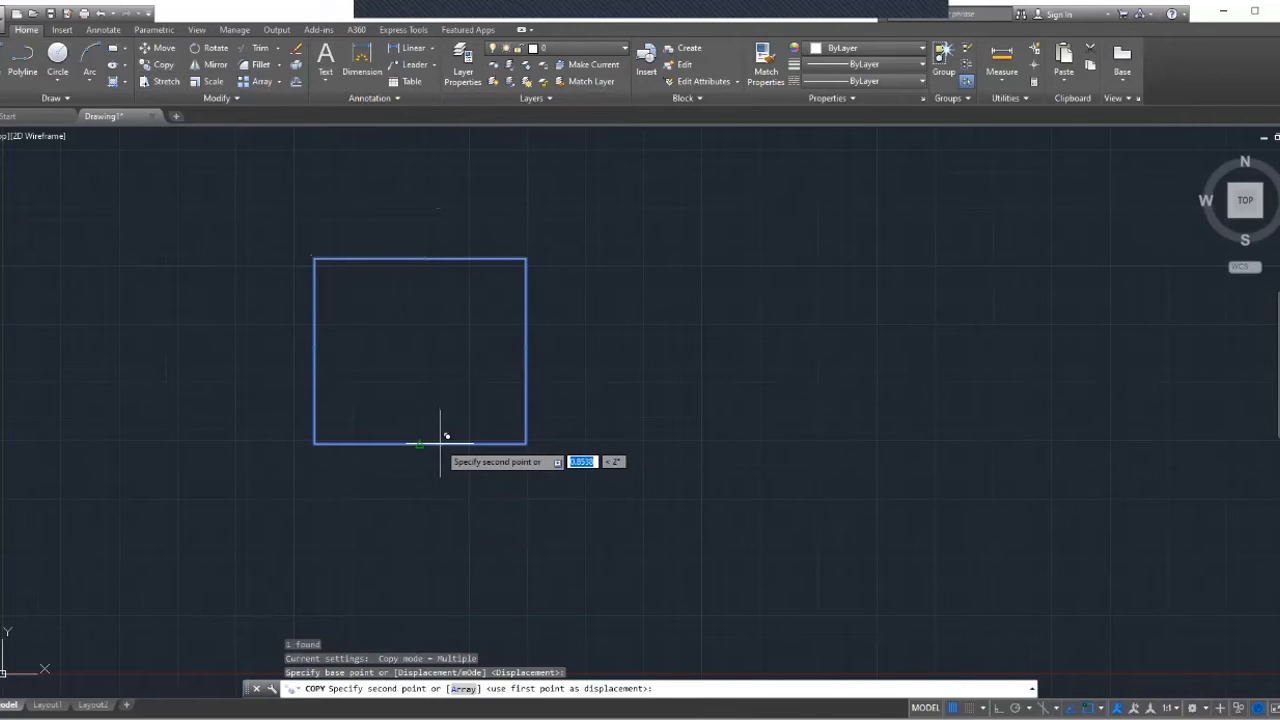
left_click(751, 488)
left_click(648, 582)
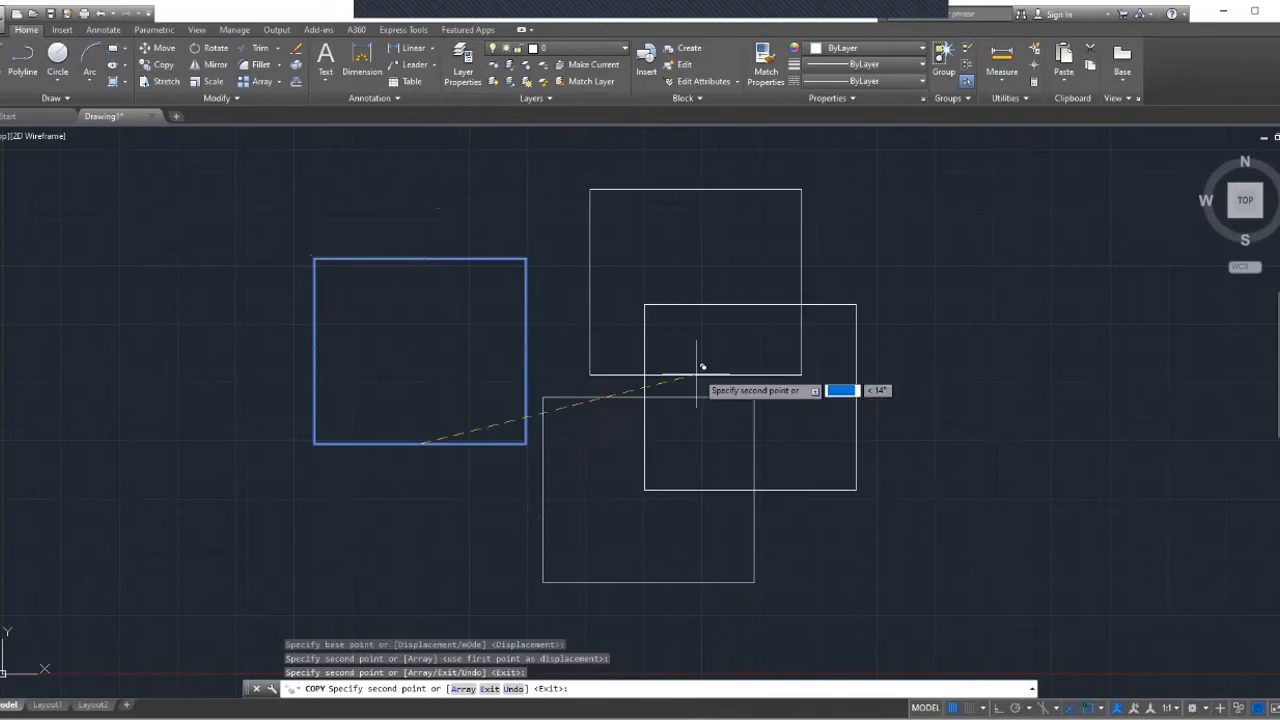
left_click(700, 367)
key("Escape")
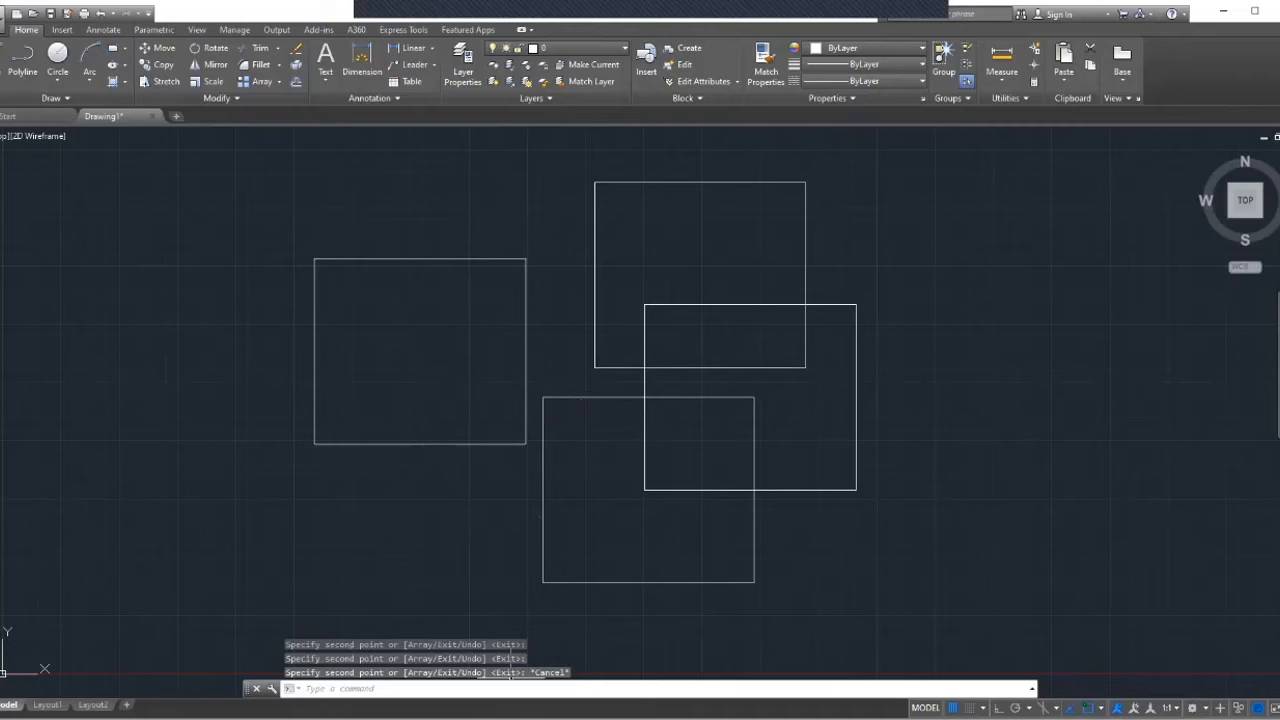
Step: Erase the three copied rectangles, keeping the original
mouse_move(564, 153)
left_mouse_down()
mouse_move(632, 457)
mouse_move(991, 517)
mouse_move(1006, 466)
left_mouse_up()
key("Delete")
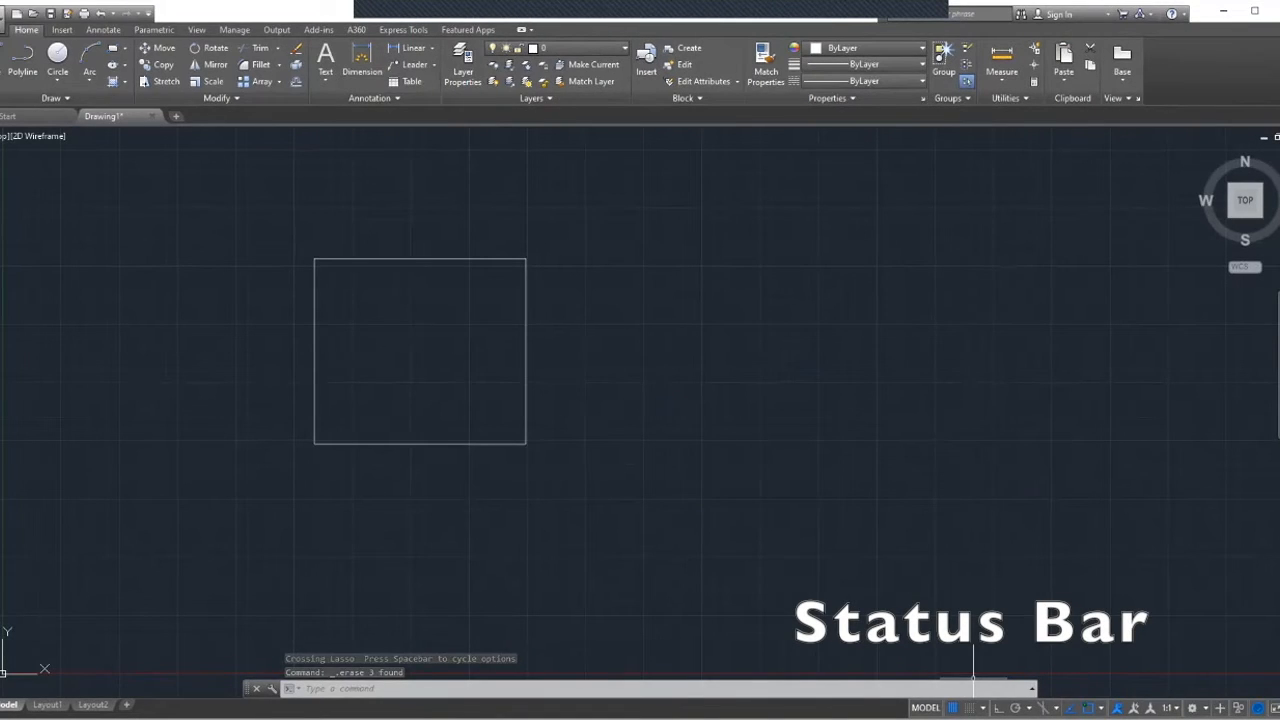
Step: Turn on ortho mode and move the rectangle horizontally to the right, using its bottom-right corner as the base point
key("F8")
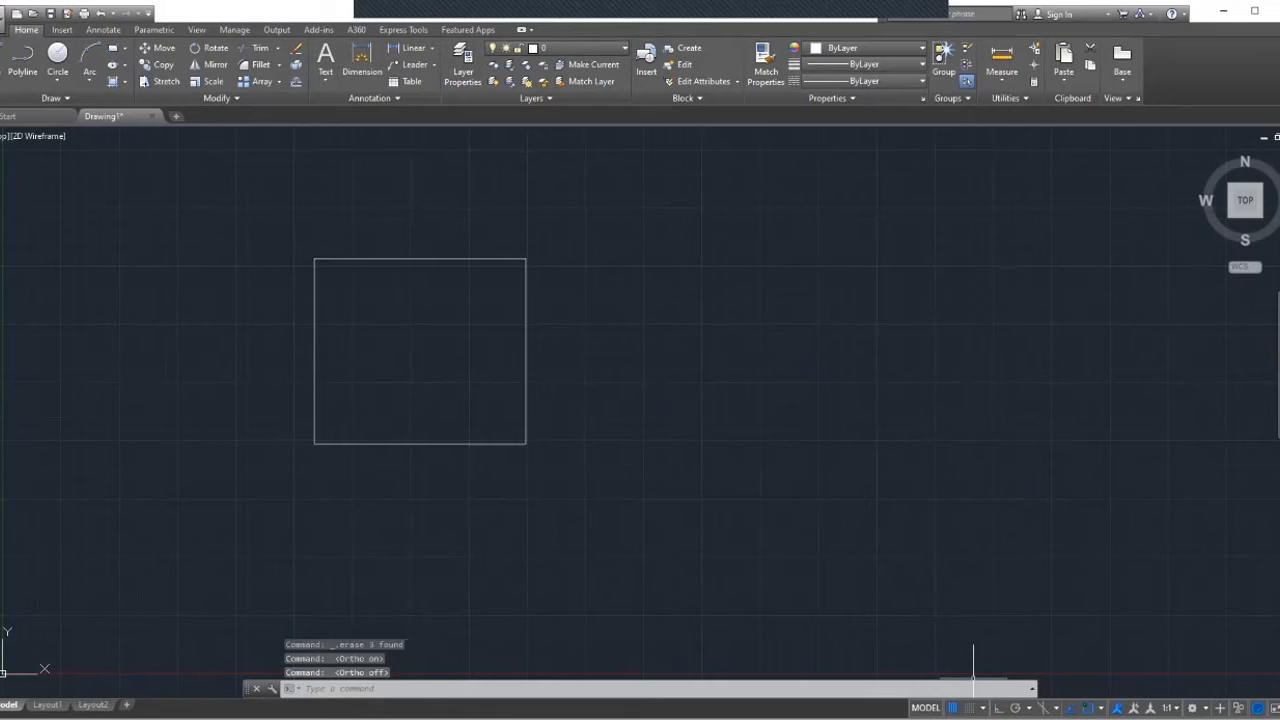
key("F8")
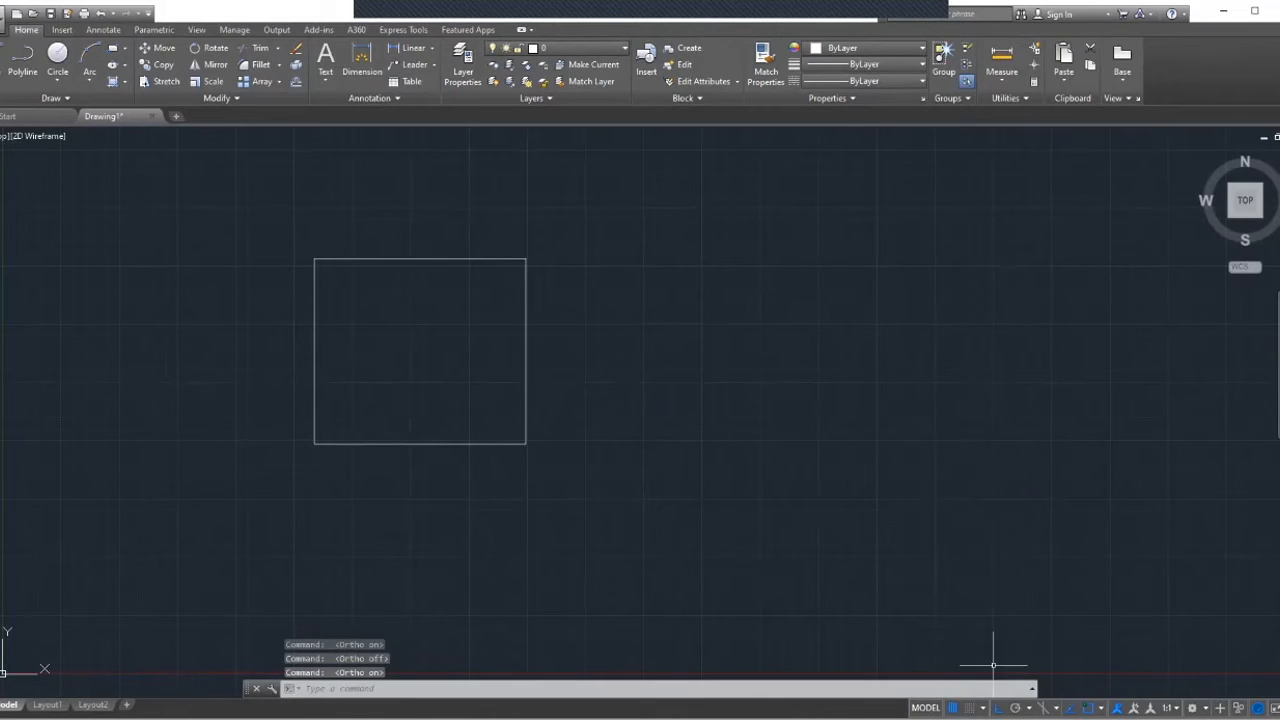
left_click(526, 373)
right_click(577, 380)
left_click(610, 143)
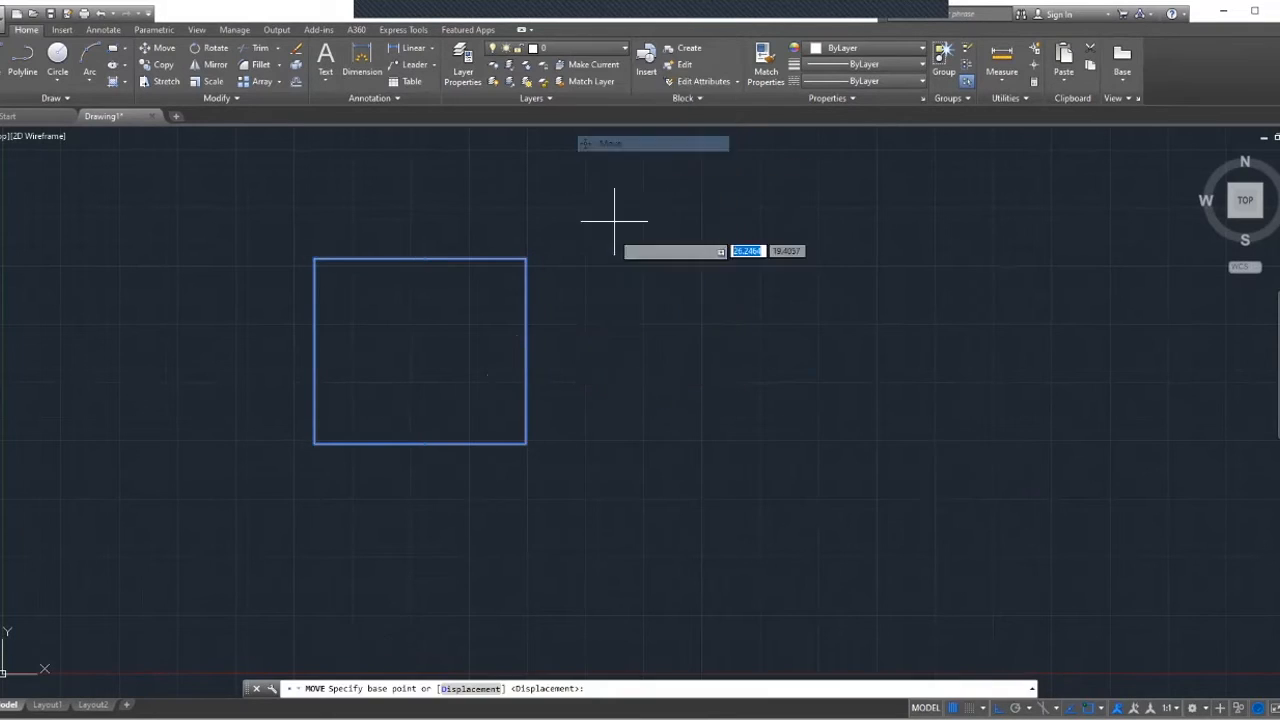
left_click(526, 443)
left_click(860, 443)
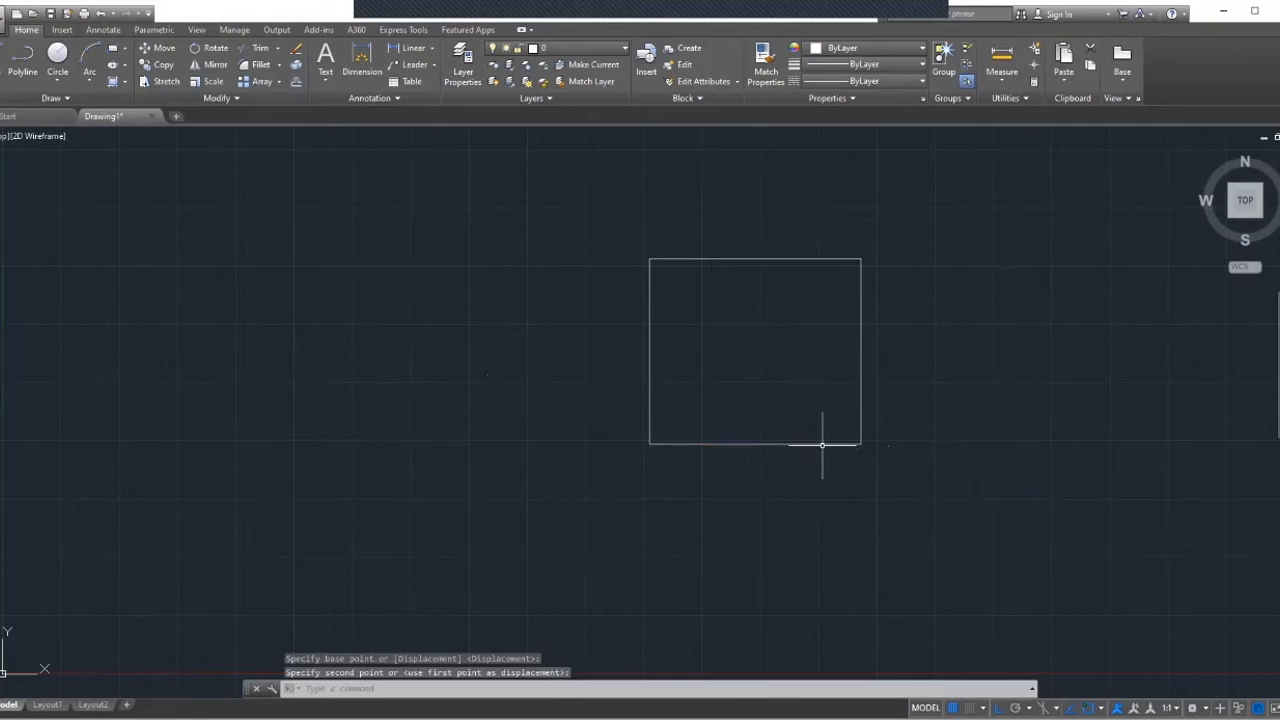
Step: Try to move the rectangle vertically in ortho mode from its bottom-left corner, placing it back at its starting position
left_click(672, 259)
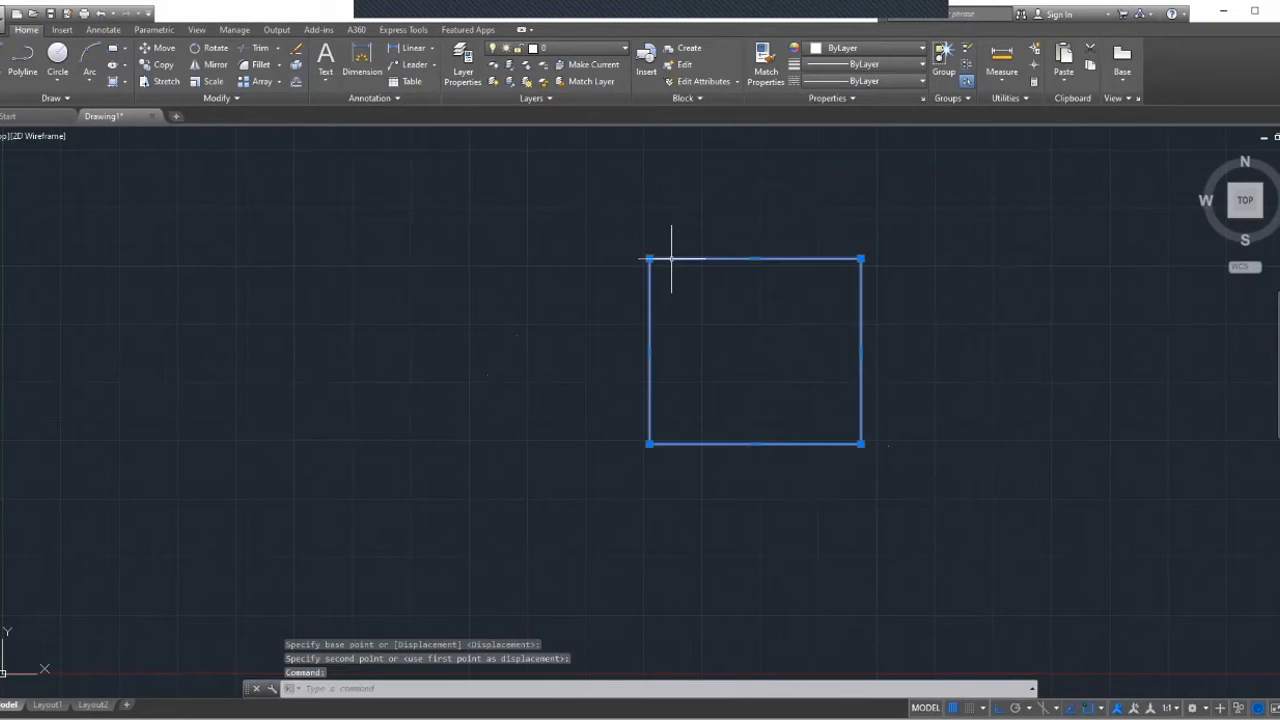
right_click(655, 258)
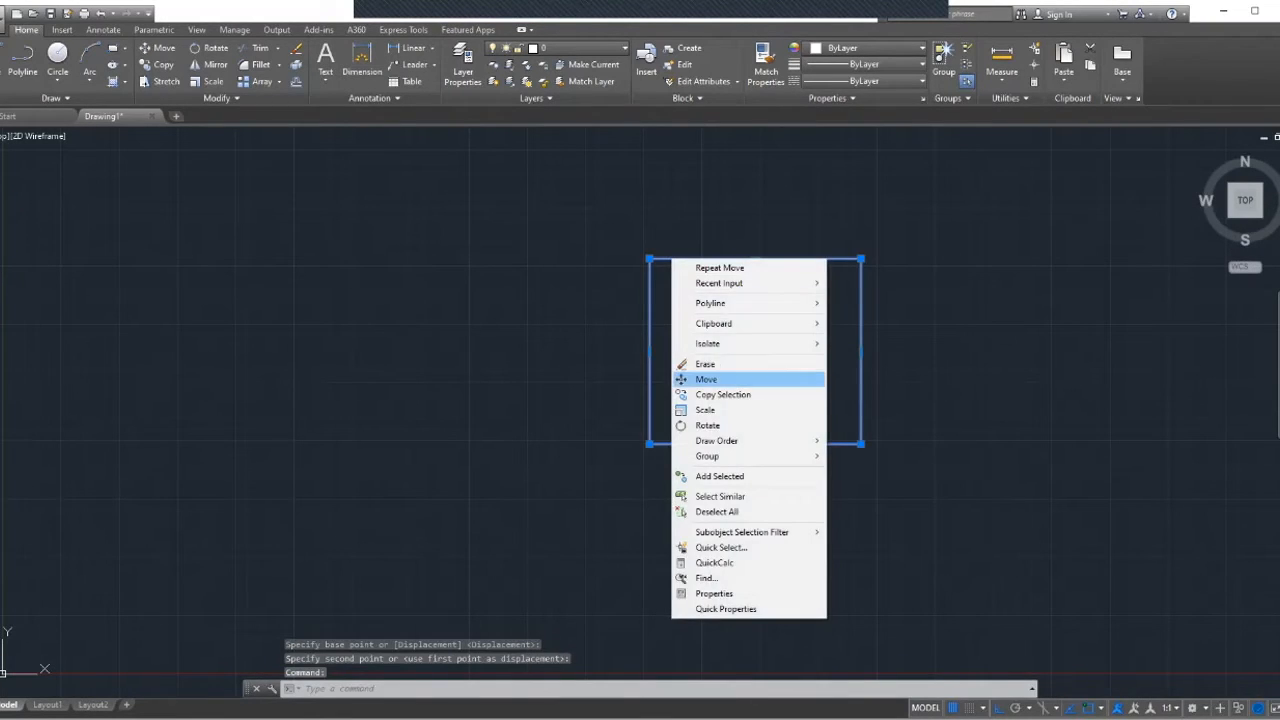
left_click(705, 374)
left_click(650, 443)
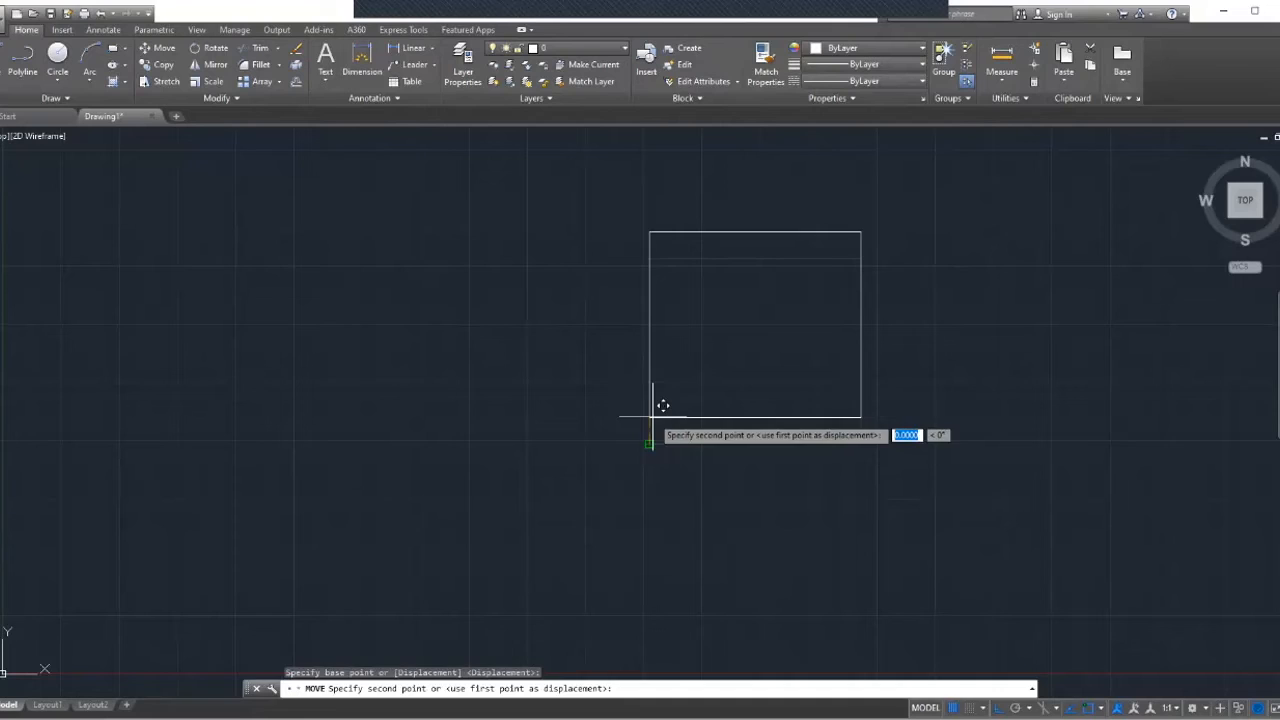
left_click(653, 416)
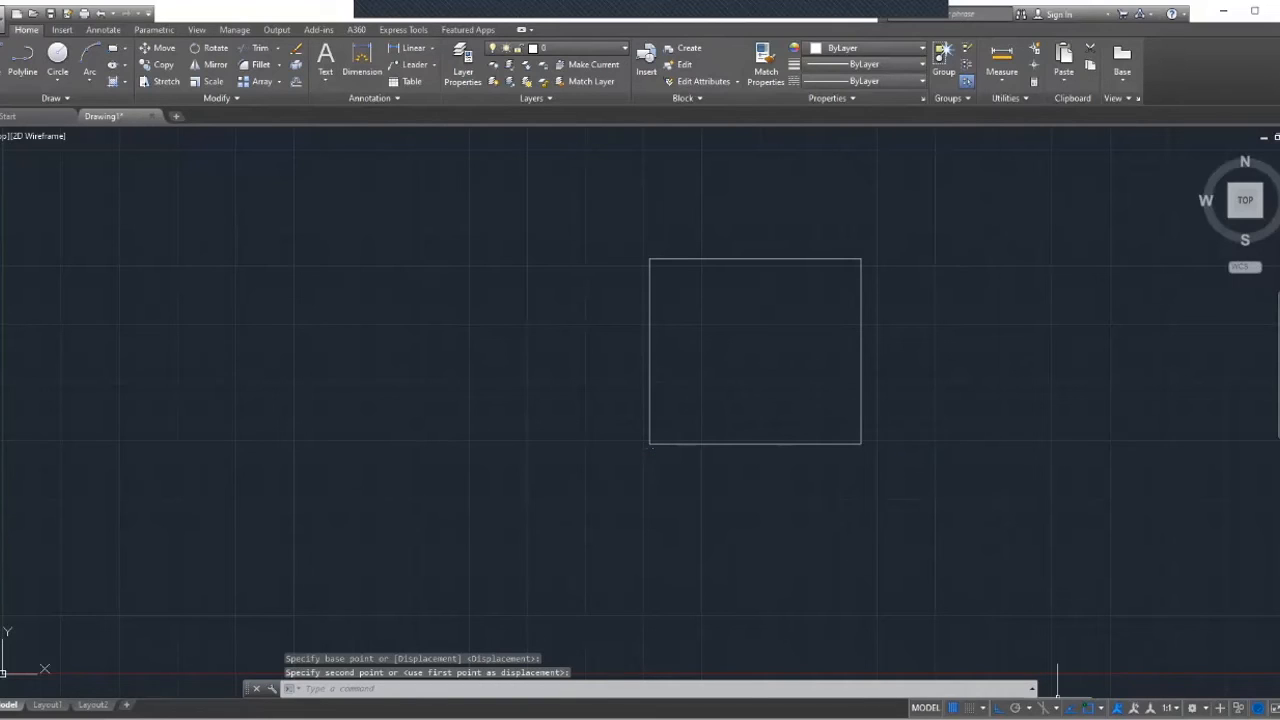
Step: Turn off ortho mode
left_click(998, 708)
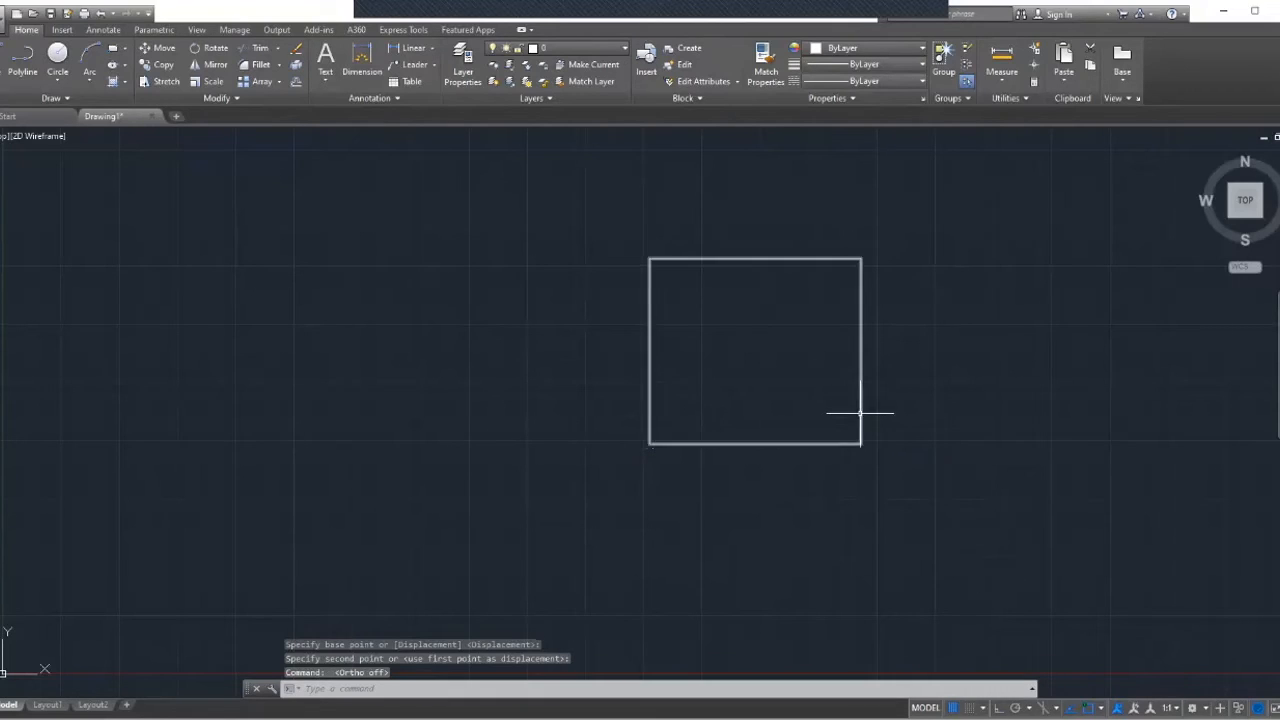
Step: Move the rectangle freely a short distance down and to the left, using its top-right corner as the base point
left_click(860, 412)
right_click(858, 413)
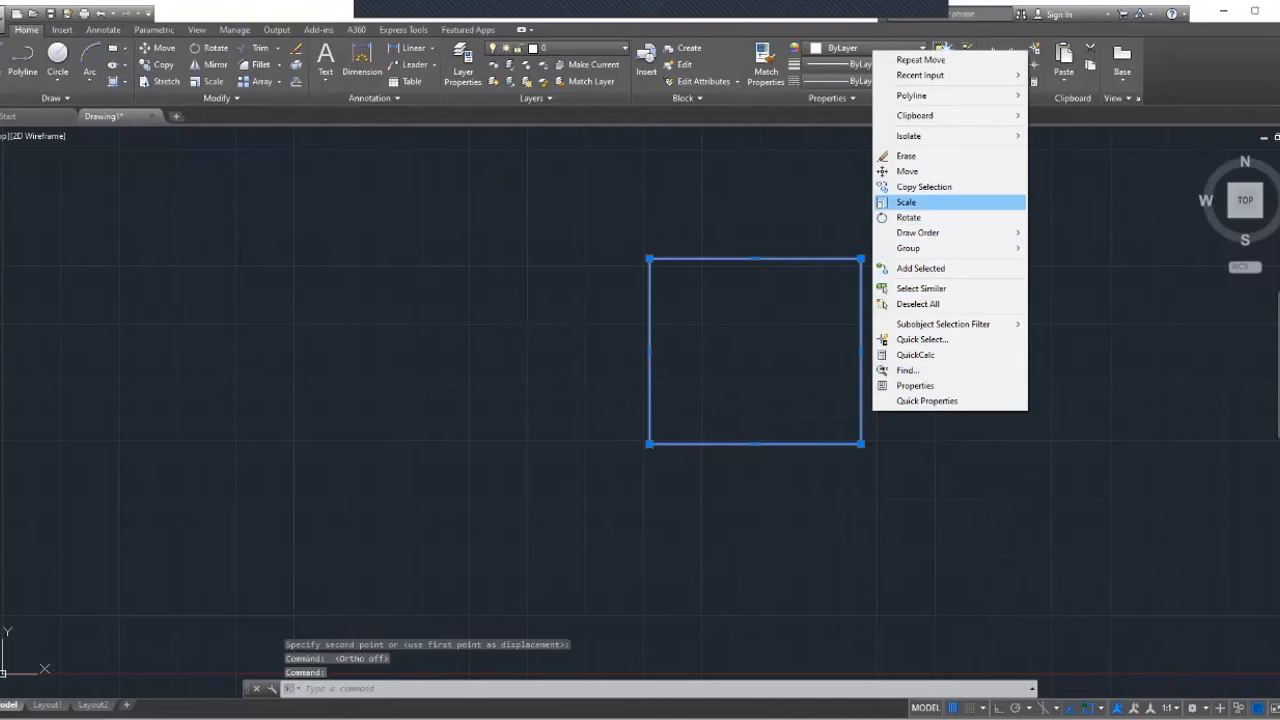
left_click(907, 171)
left_click(861, 259)
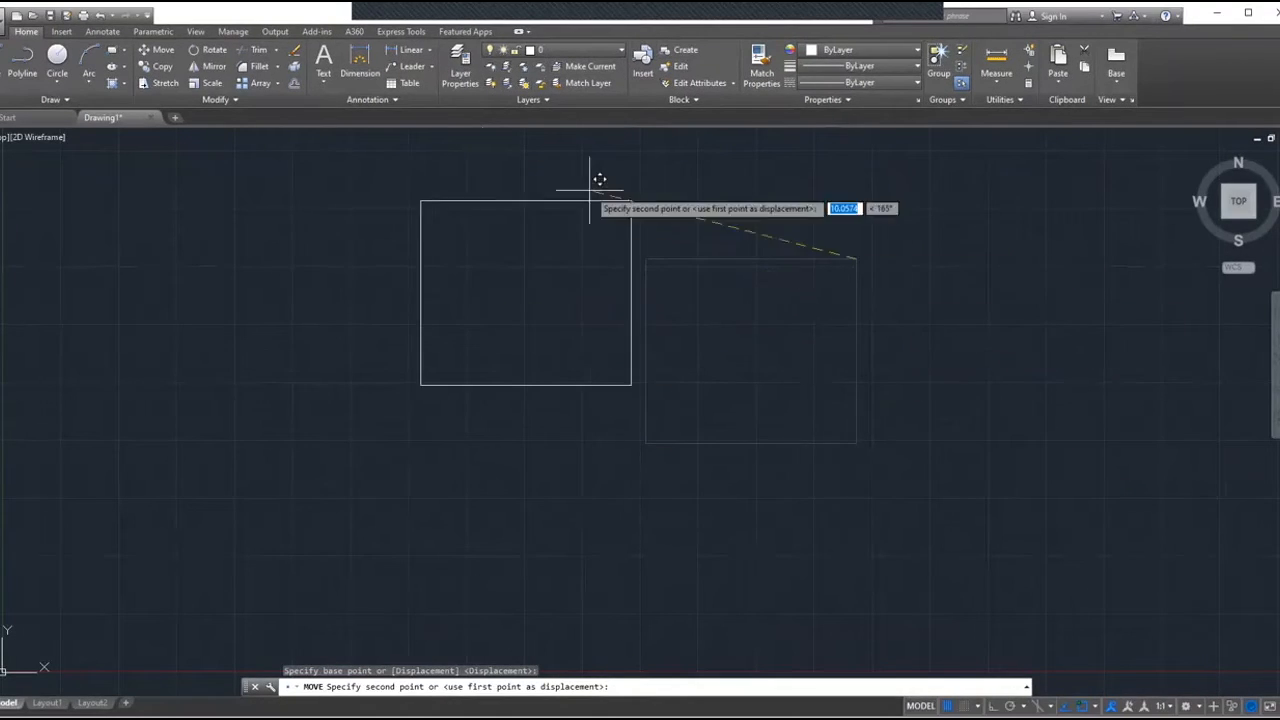
left_click(800, 281)
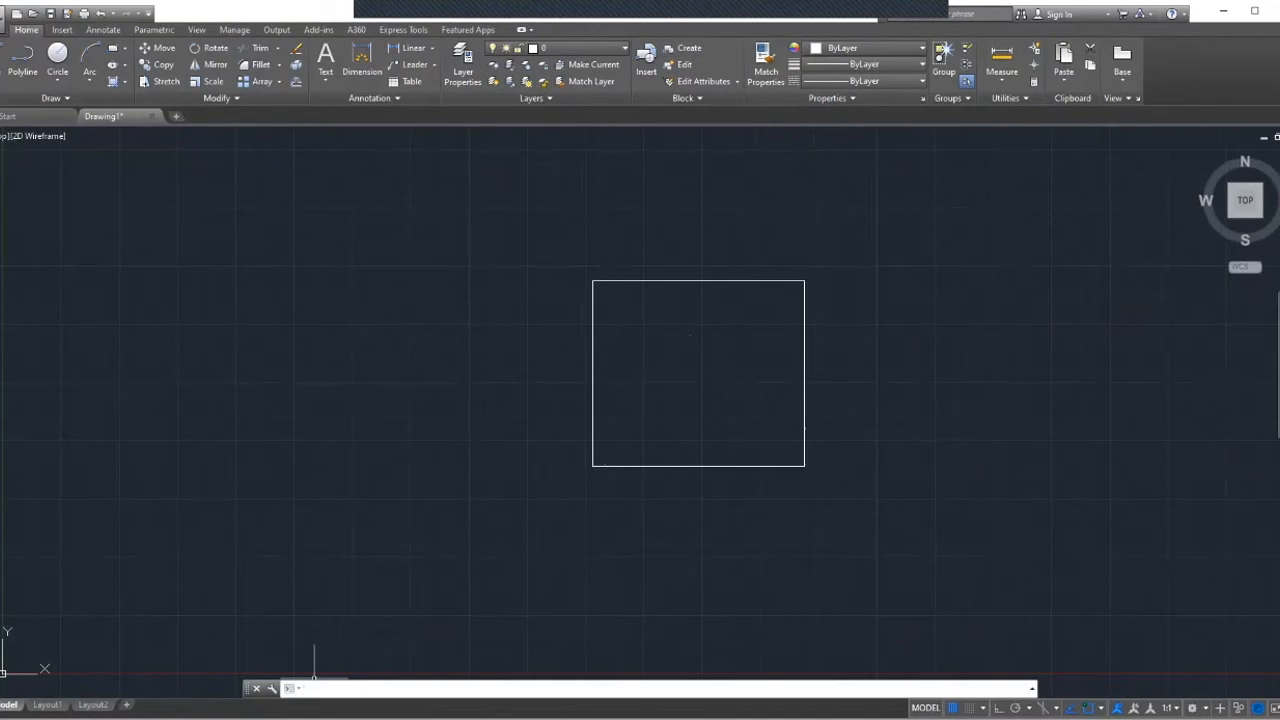
type("op")
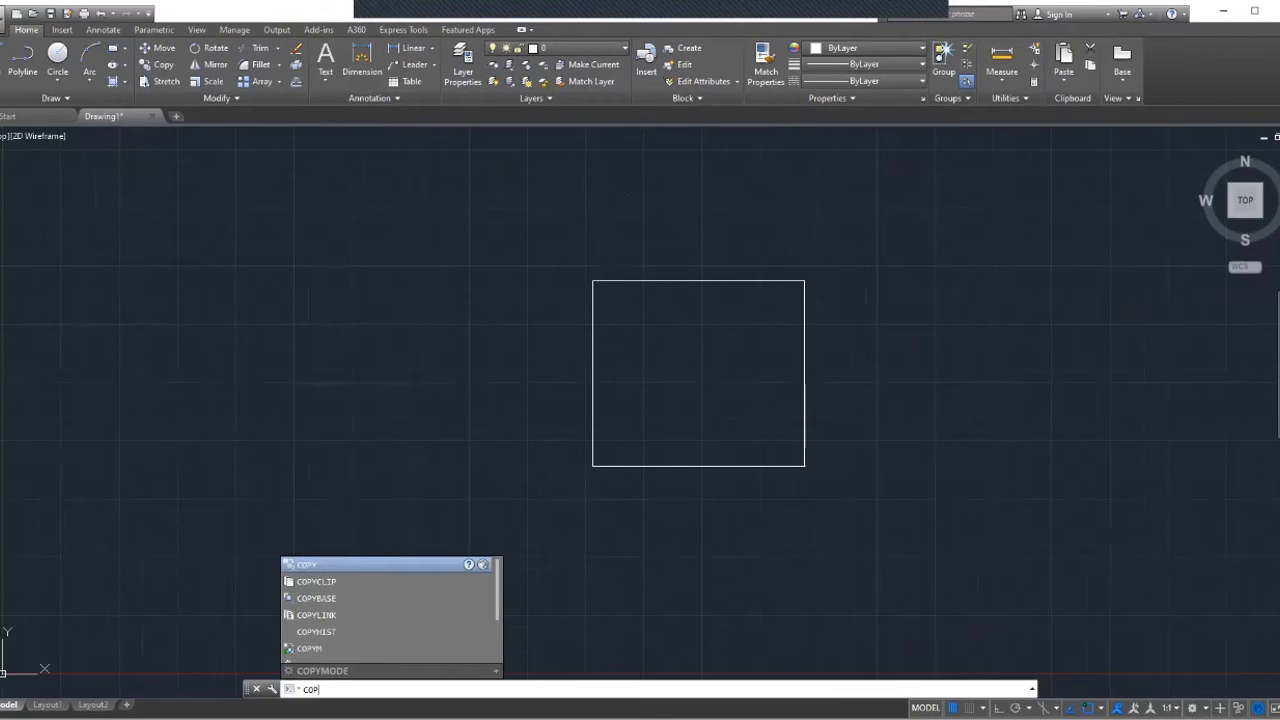
type("y")
key("Return")
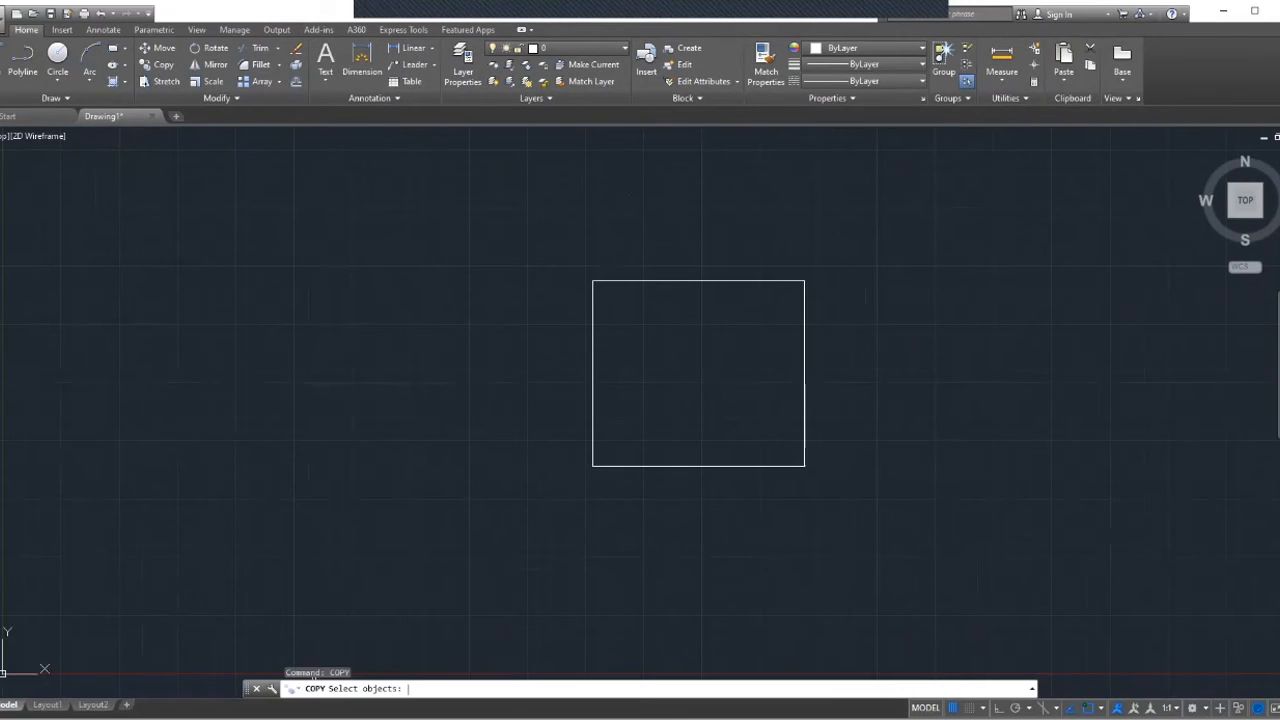
left_click(596, 465)
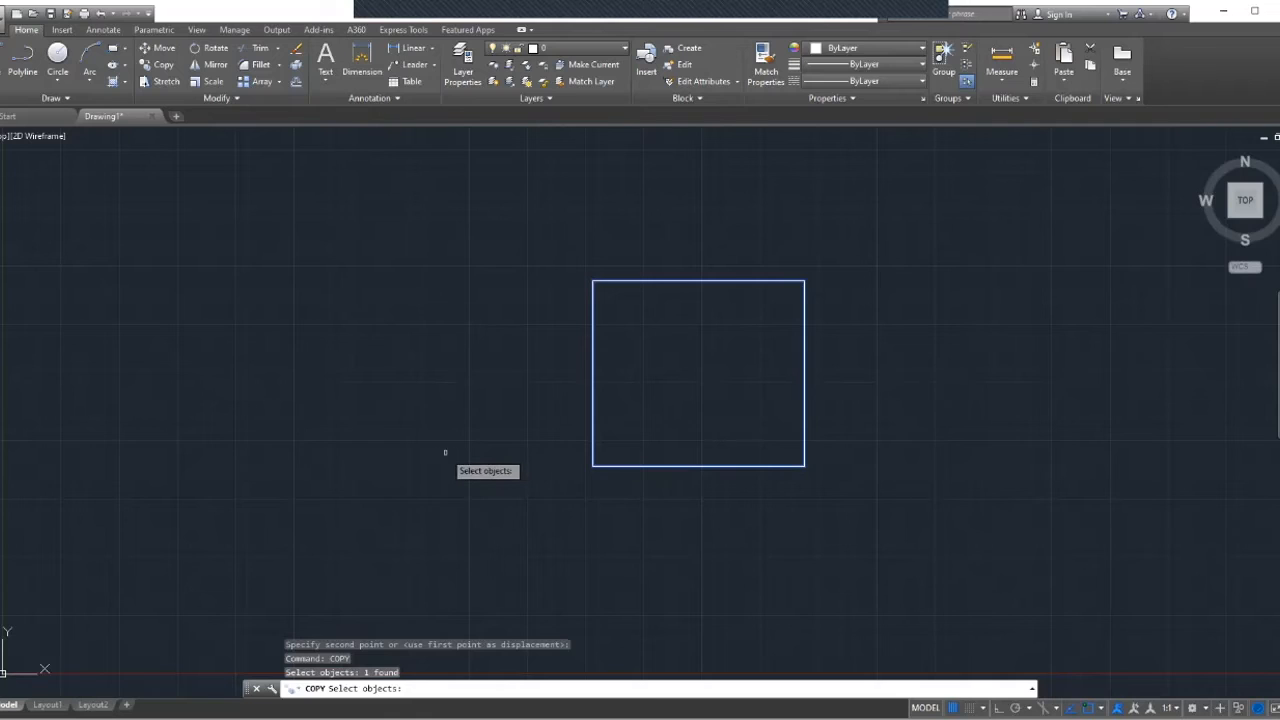
left_click(593, 465)
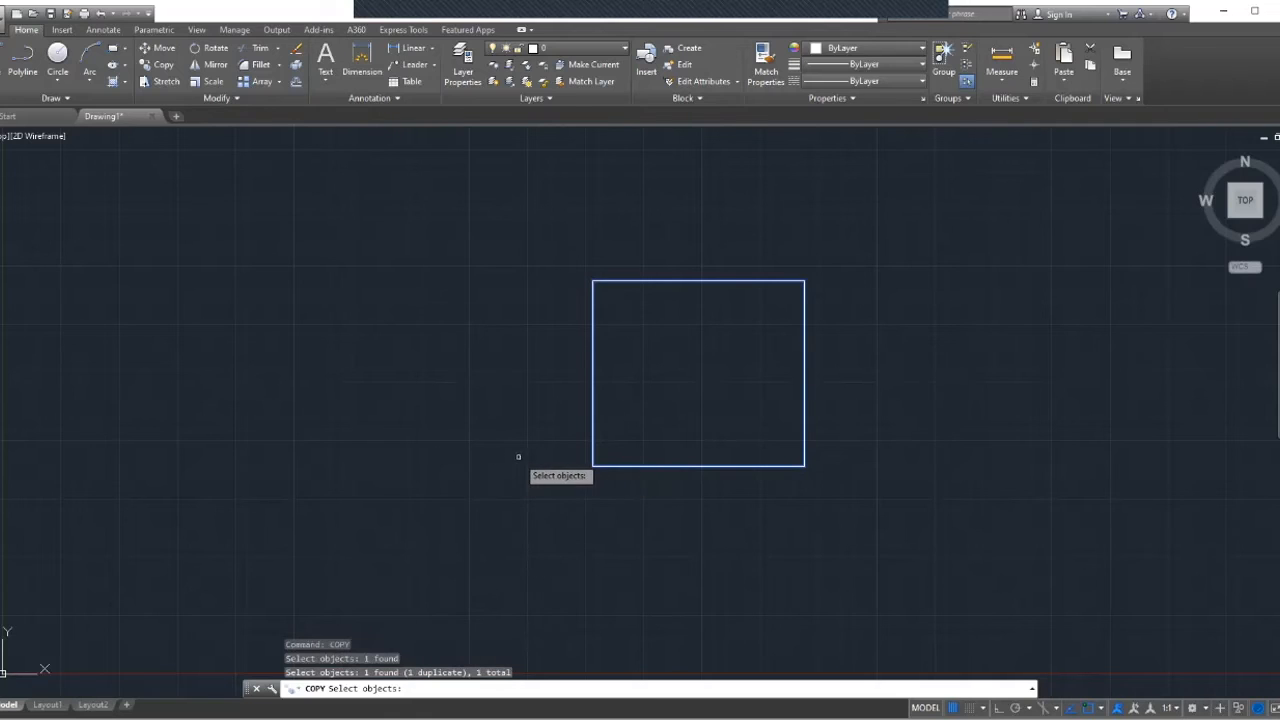
left_click(498, 621)
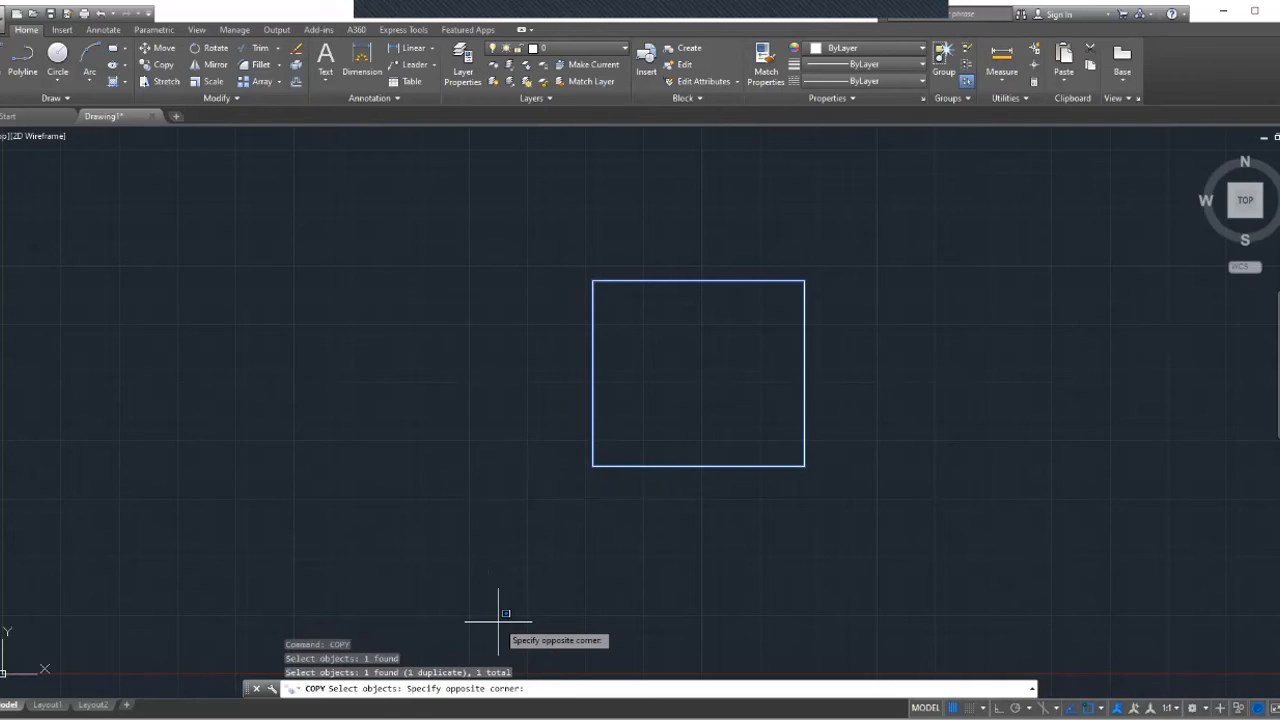
key("Escape")
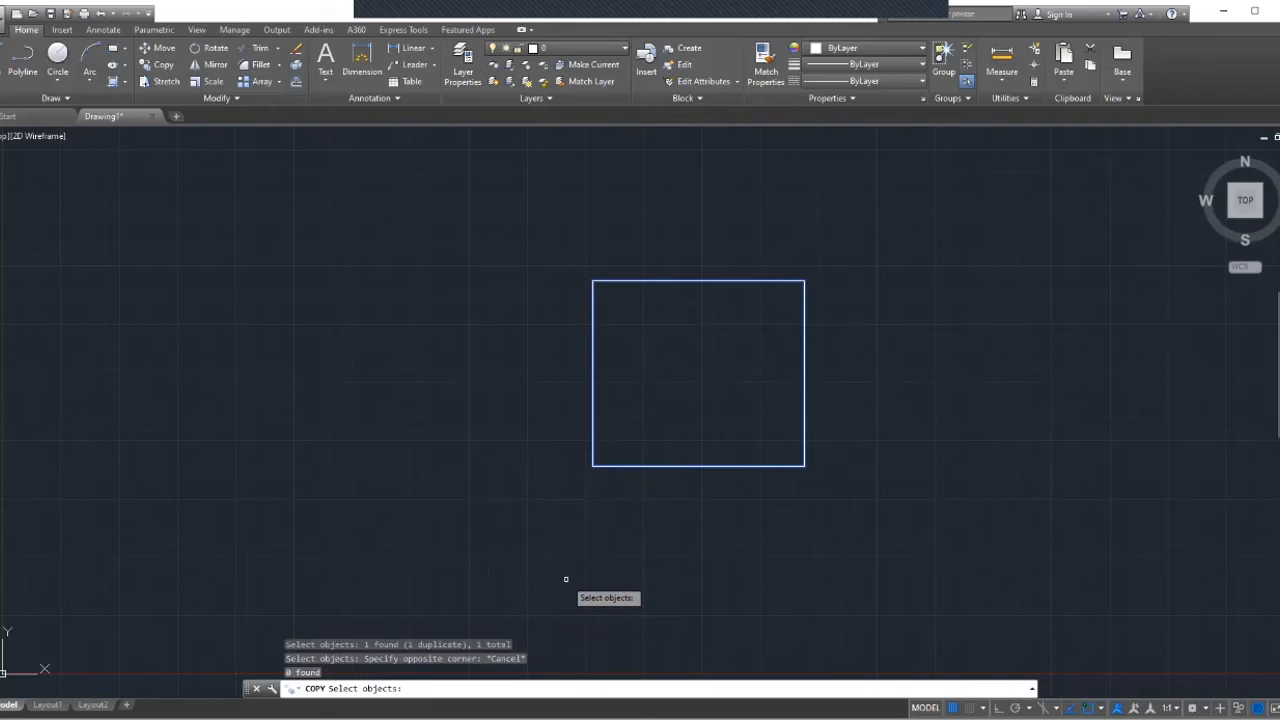
key("Escape")
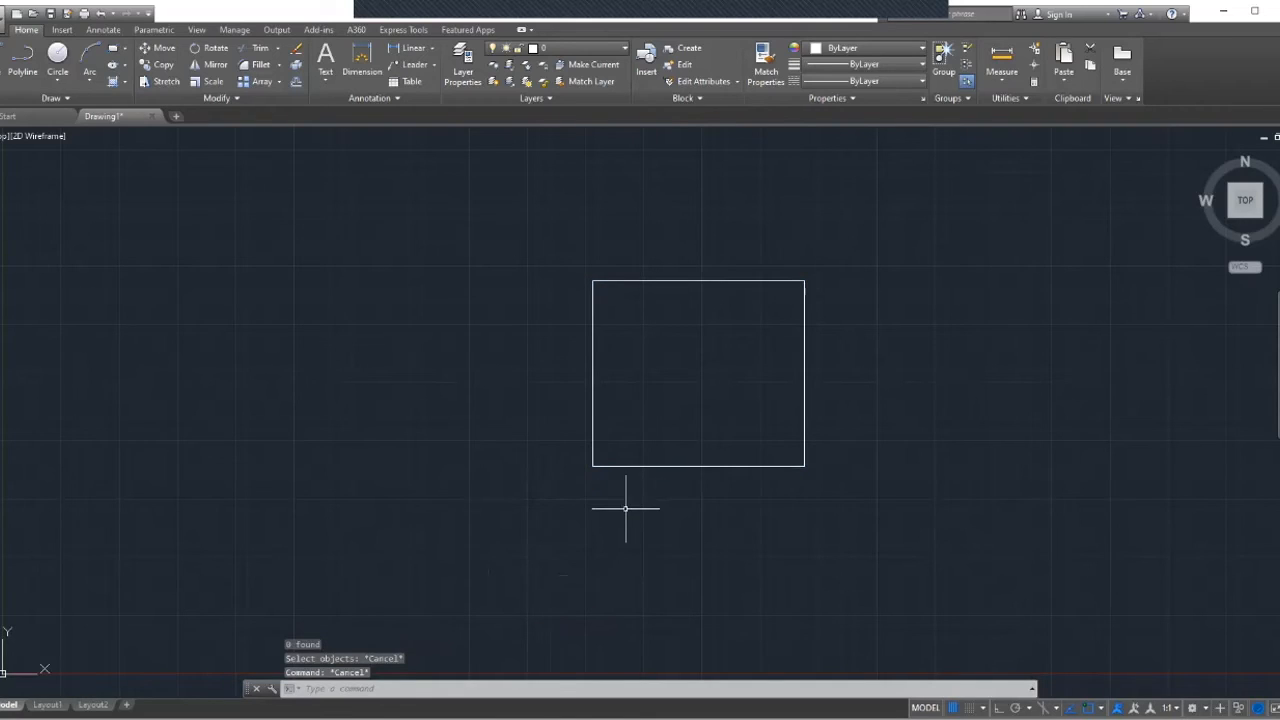
left_click(625, 508)
key("Escape")
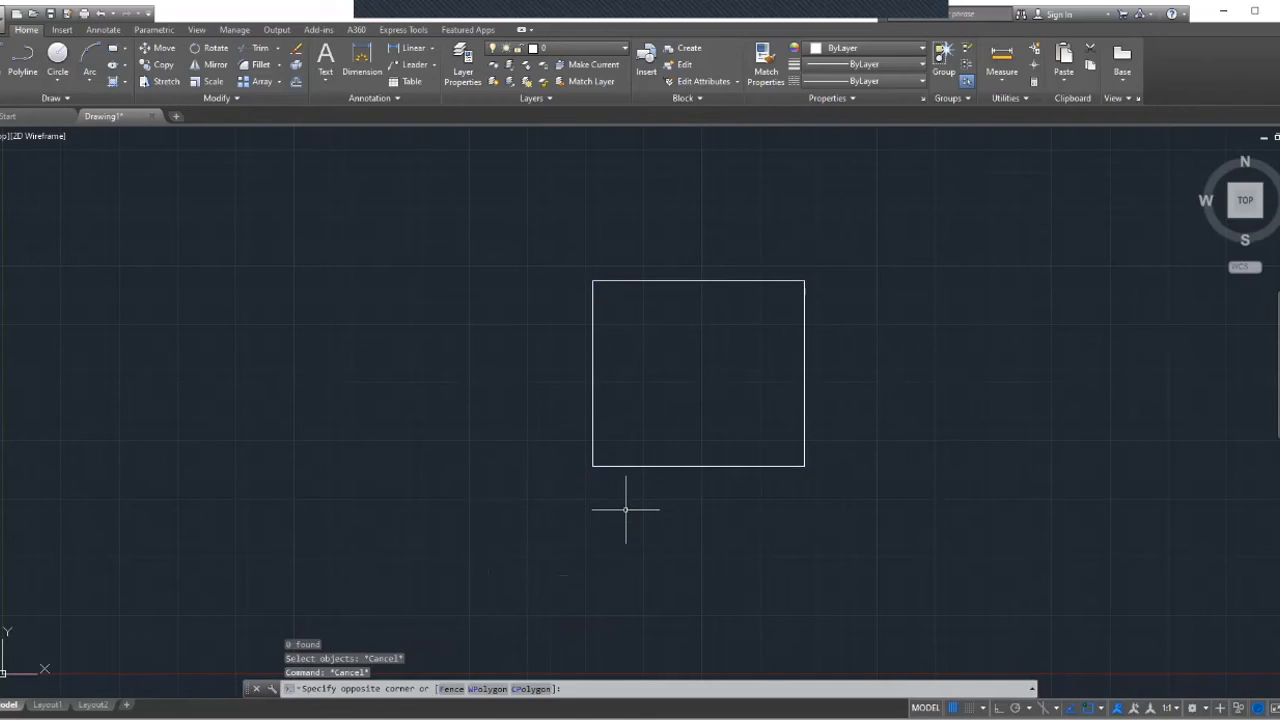
type("co")
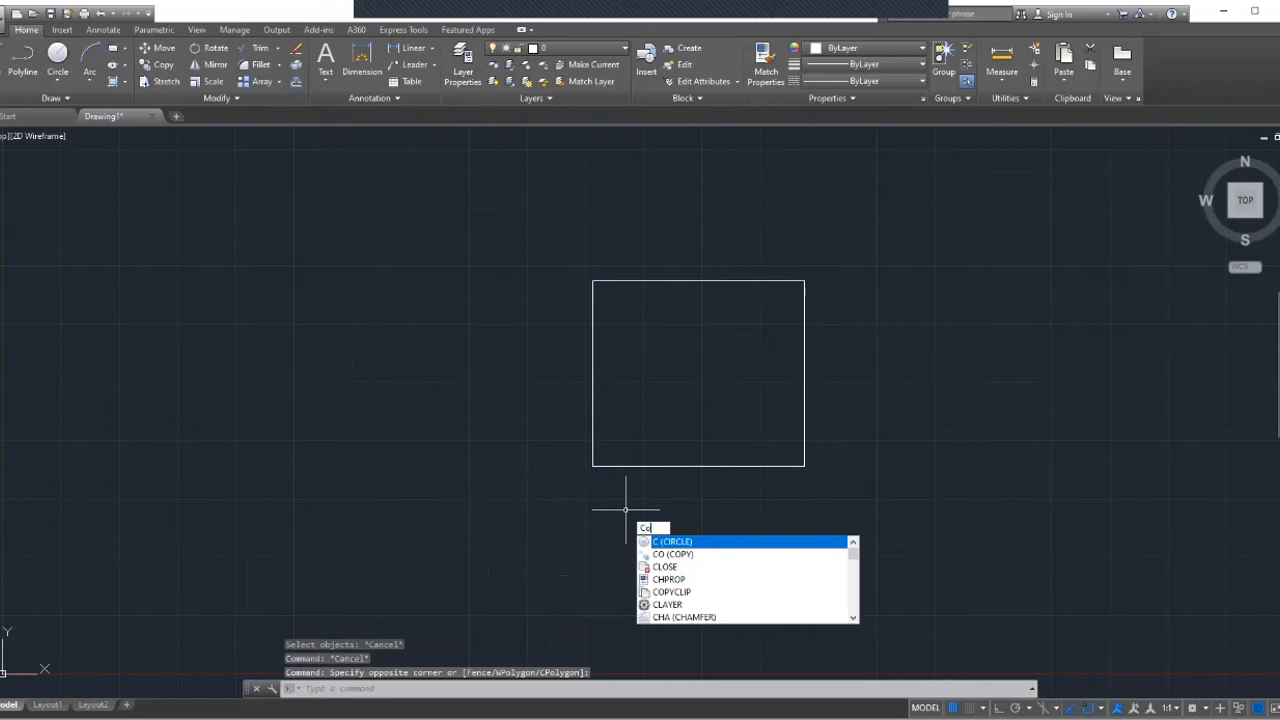
type("py")
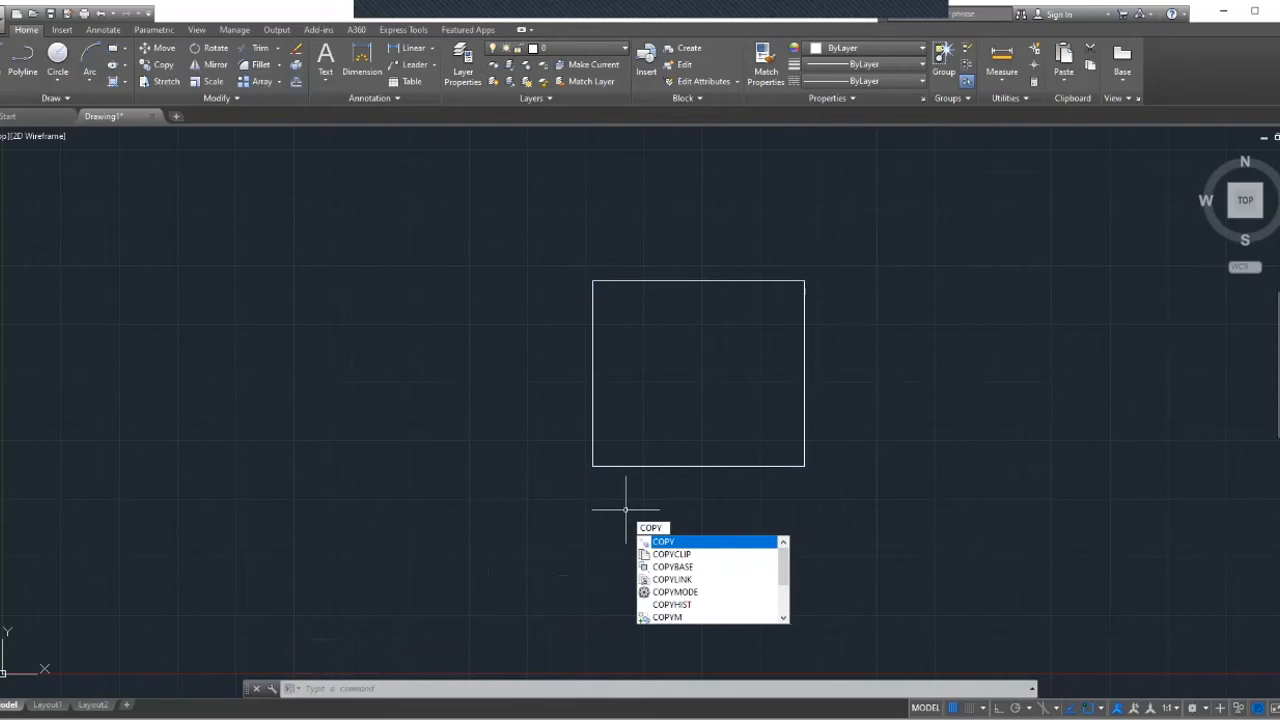
key("Return")
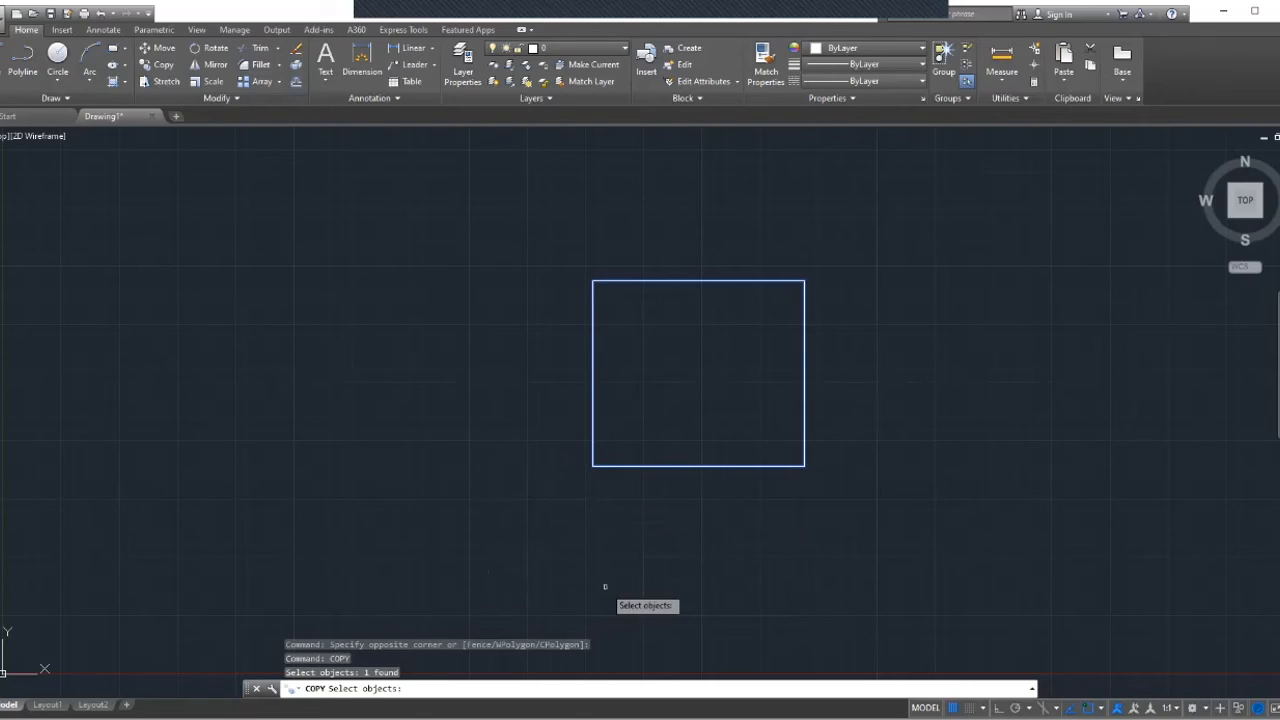
key("Escape")
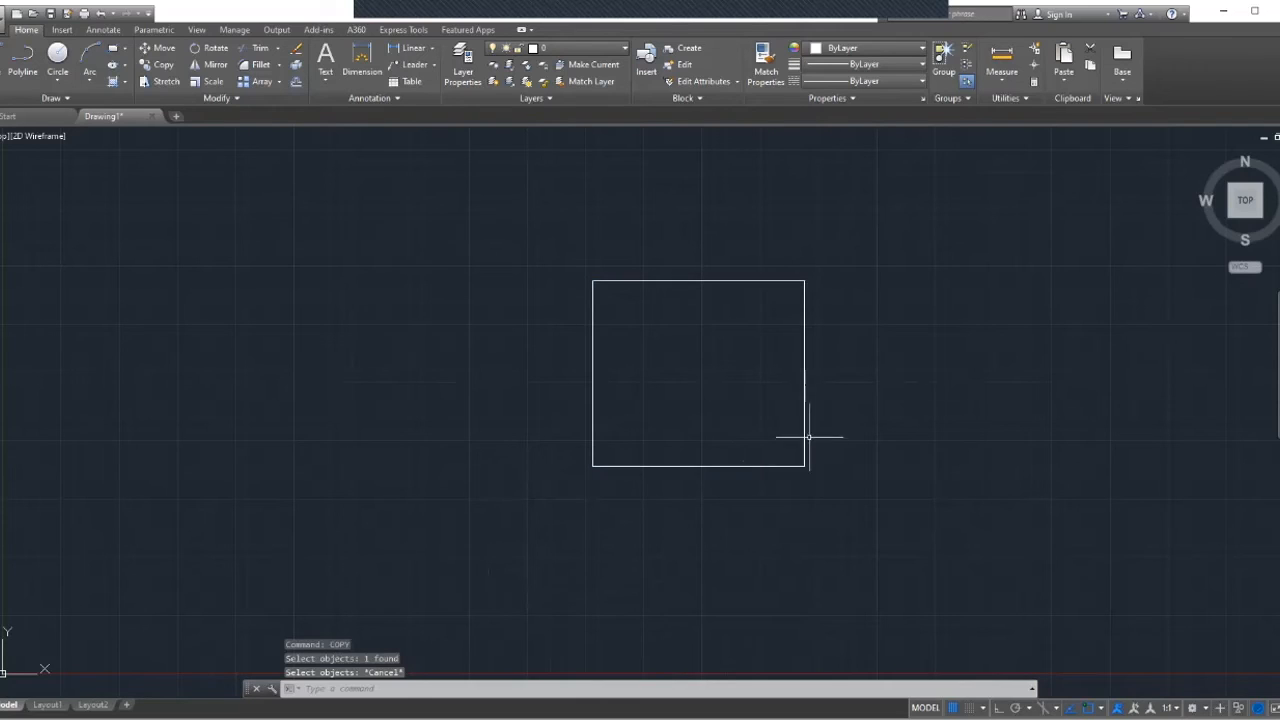
Step: Select the rectangle and review the editing commands available for it, such as Move, Copy Selection, Scale and Rotate
left_click(805, 402)
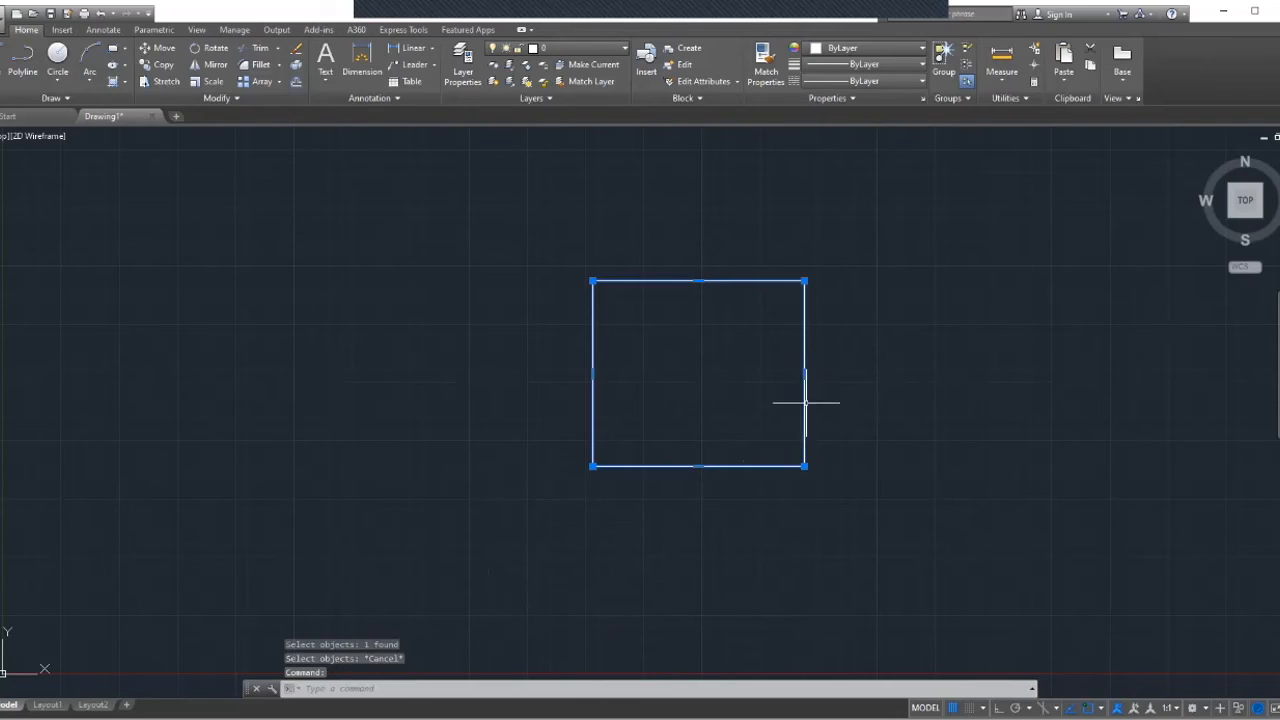
right_click(862, 367)
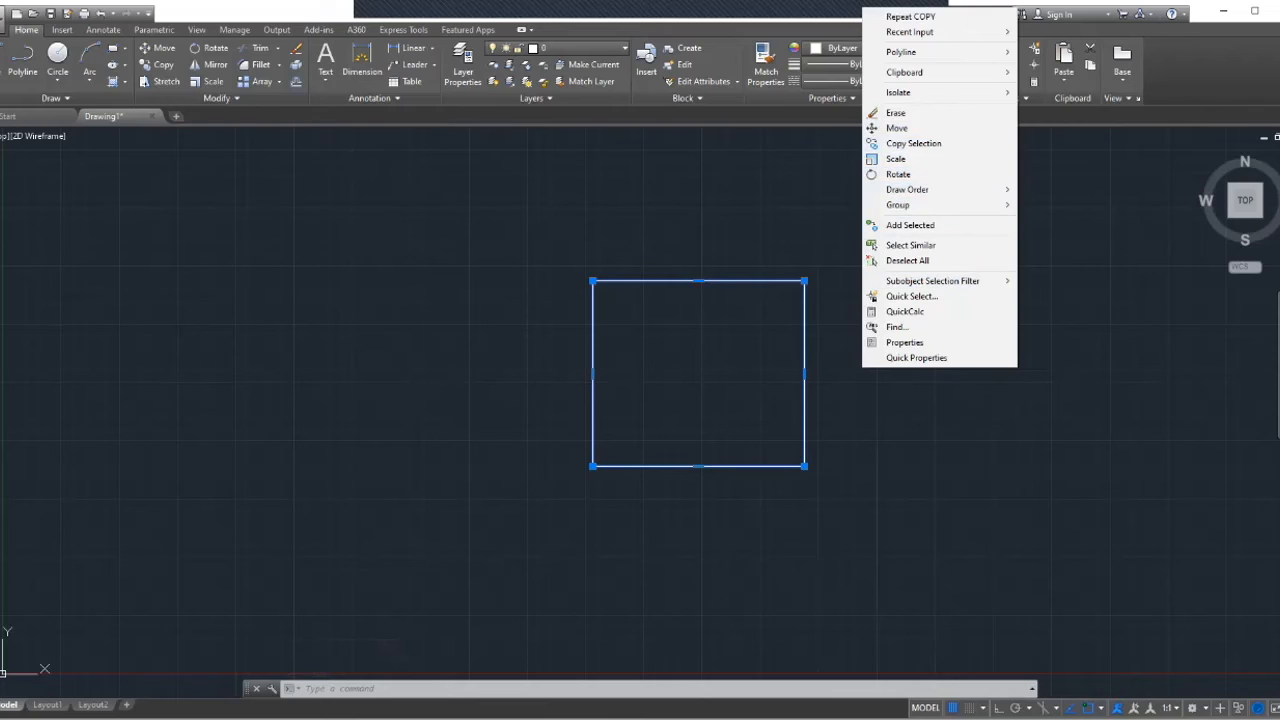
left_click(895, 159)
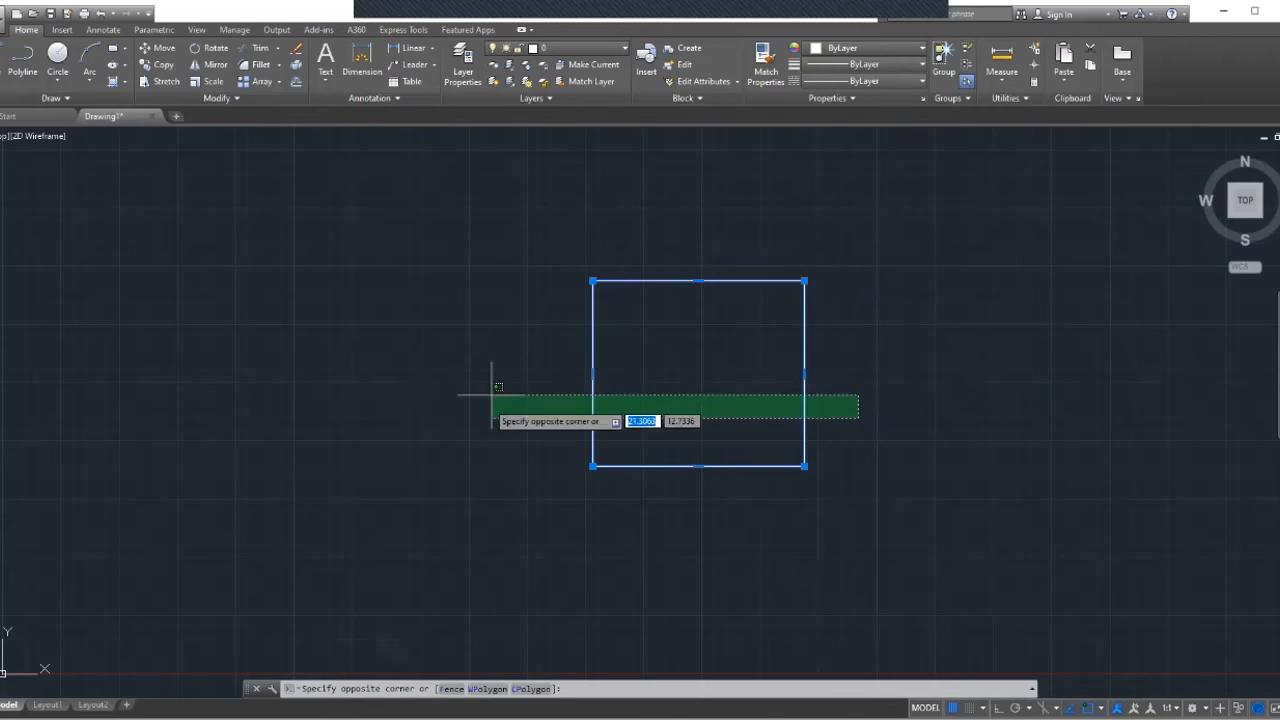
key("Escape")
left_click(775, 576)
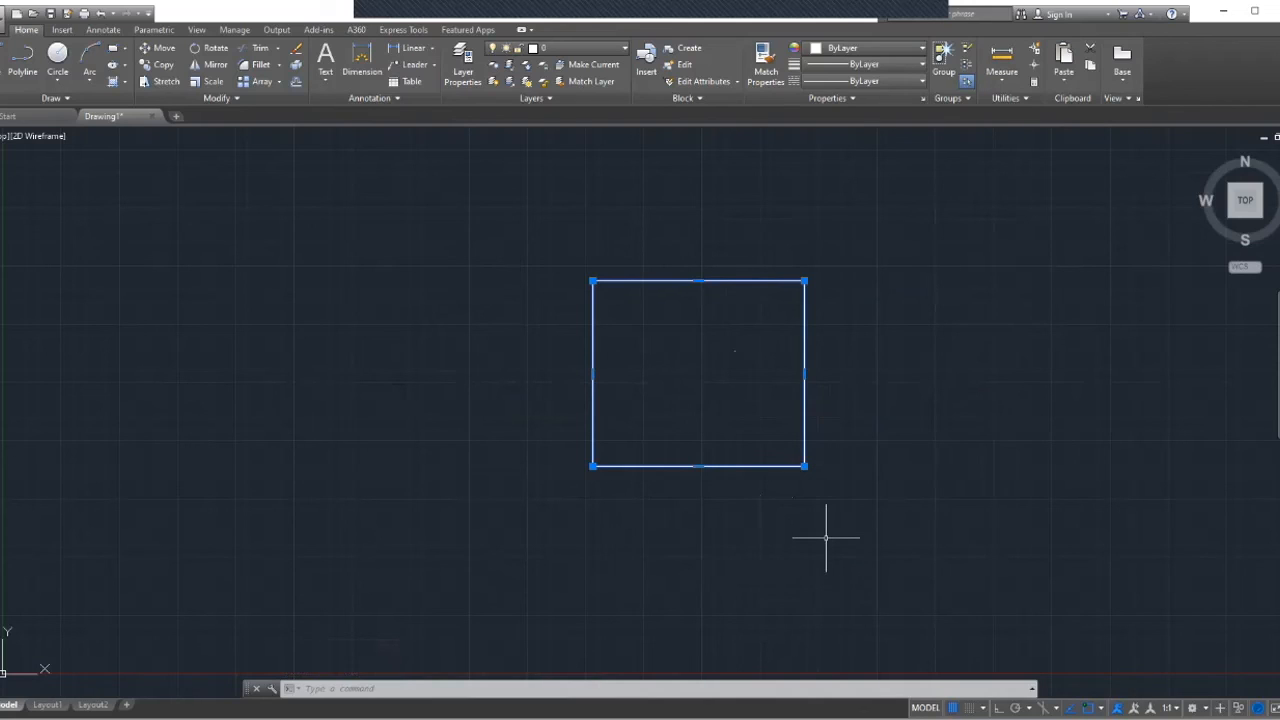
left_click(795, 497)
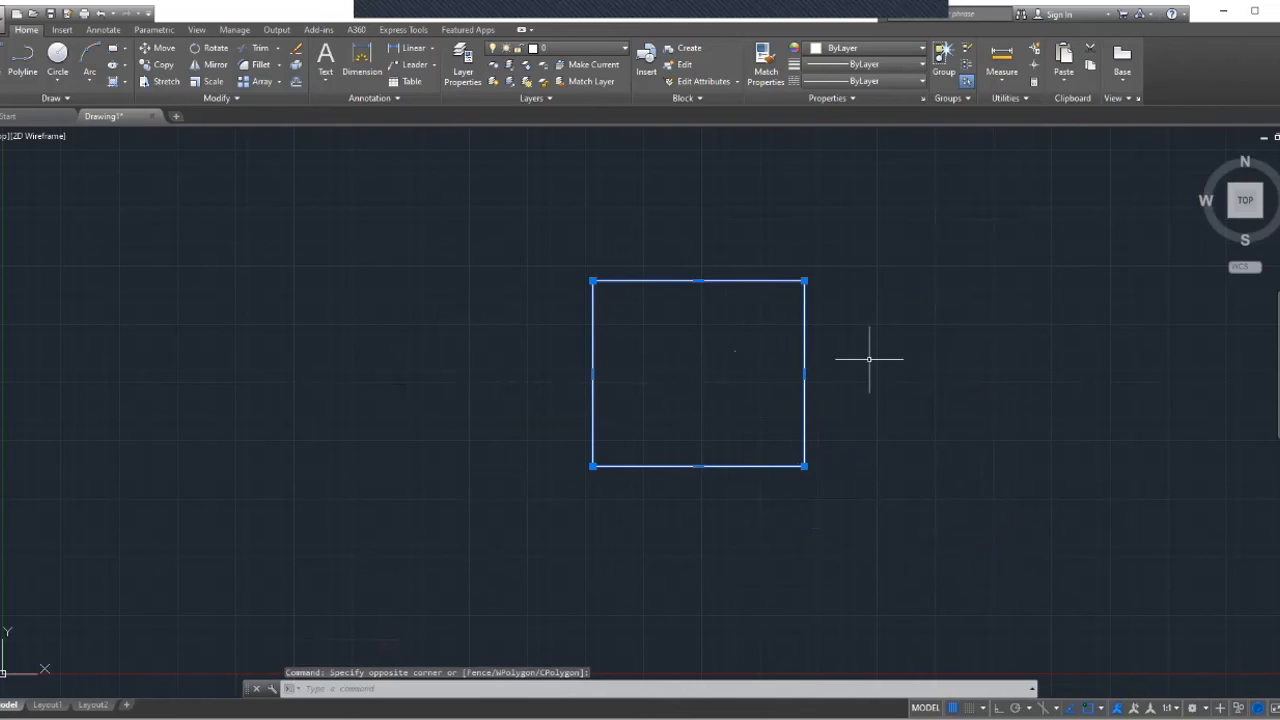
left_click(778, 281)
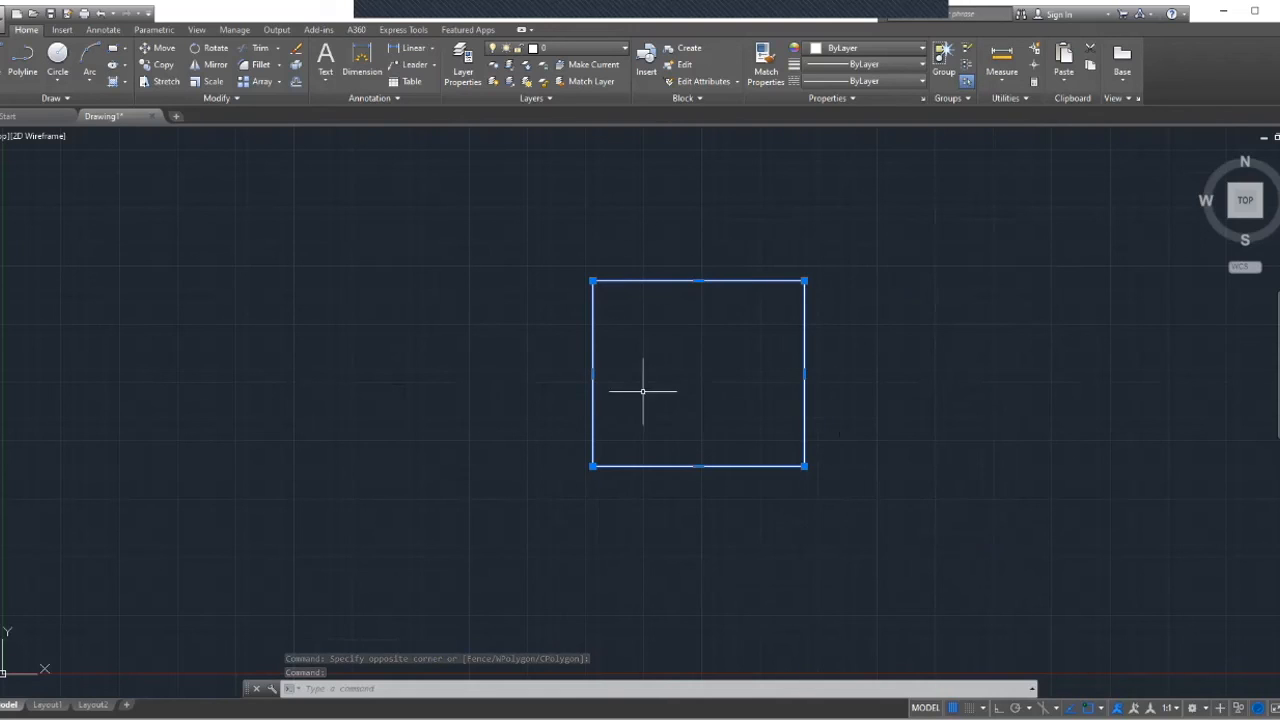
Step: Zoom in and out repeatedly around the selected rectangle to examine it at different magnifications
scroll(695, 402, "up", 5)
scroll(694, 403, "down", 10)
scroll(694, 375, "up", 8)
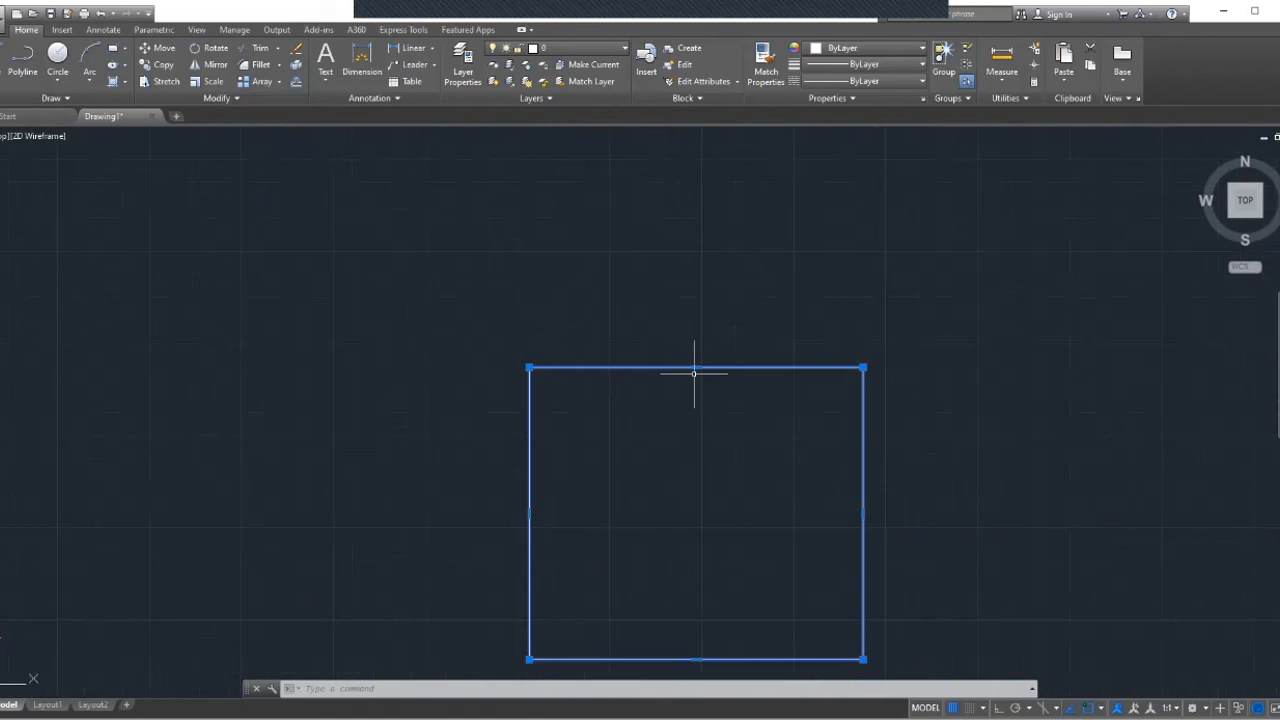
scroll(693, 373, "down", 6)
scroll(691, 371, "up", 6)
scroll(691, 371, "down", 4)
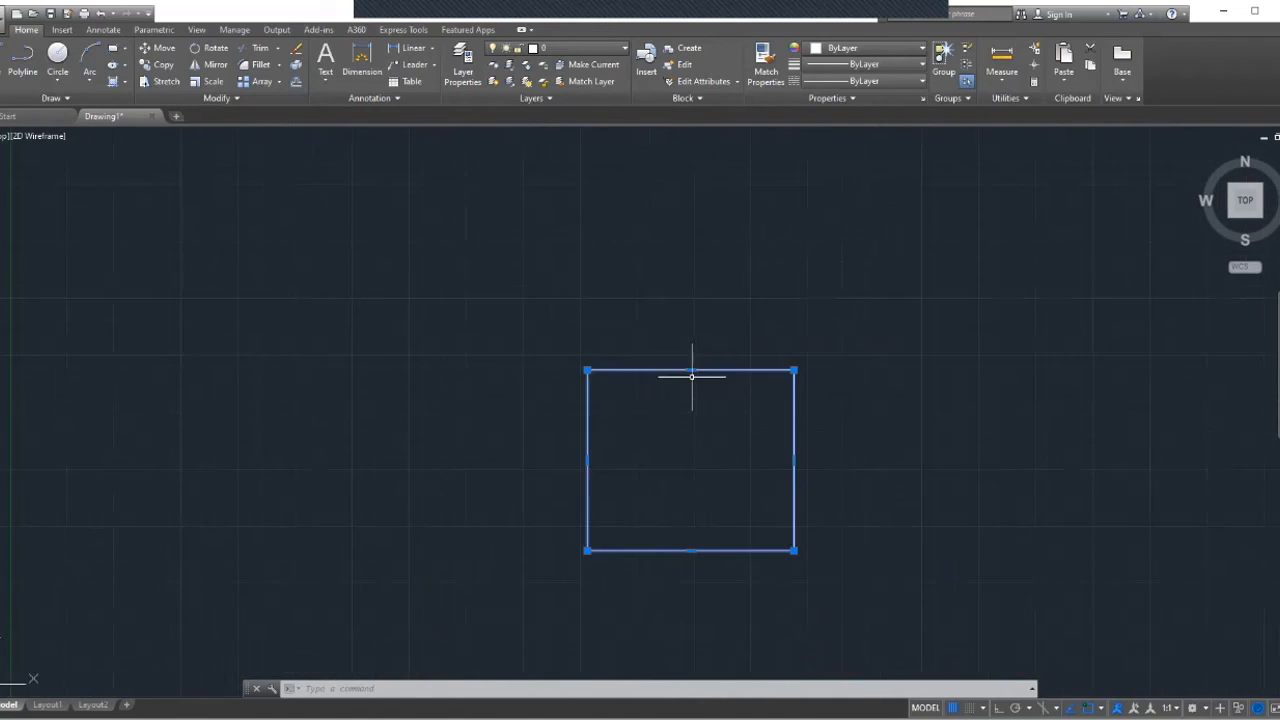
scroll(691, 405, "down", 4)
scroll(694, 405, "up", 10)
scroll(696, 402, "down", 2)
scroll(694, 429, "down", 6)
scroll(699, 439, "up", 6)
scroll(699, 439, "down", 3)
scroll(699, 439, "up", 3)
scroll(699, 439, "down", 4)
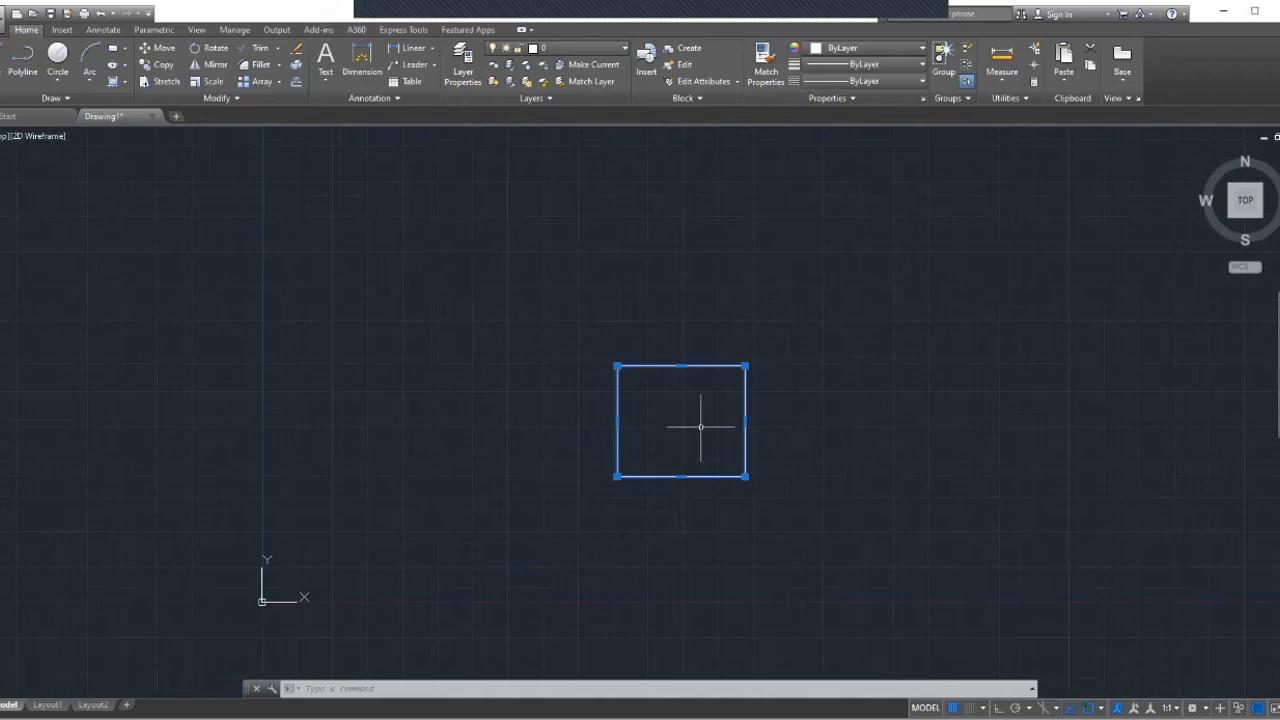
scroll(700, 427, "up", 2)
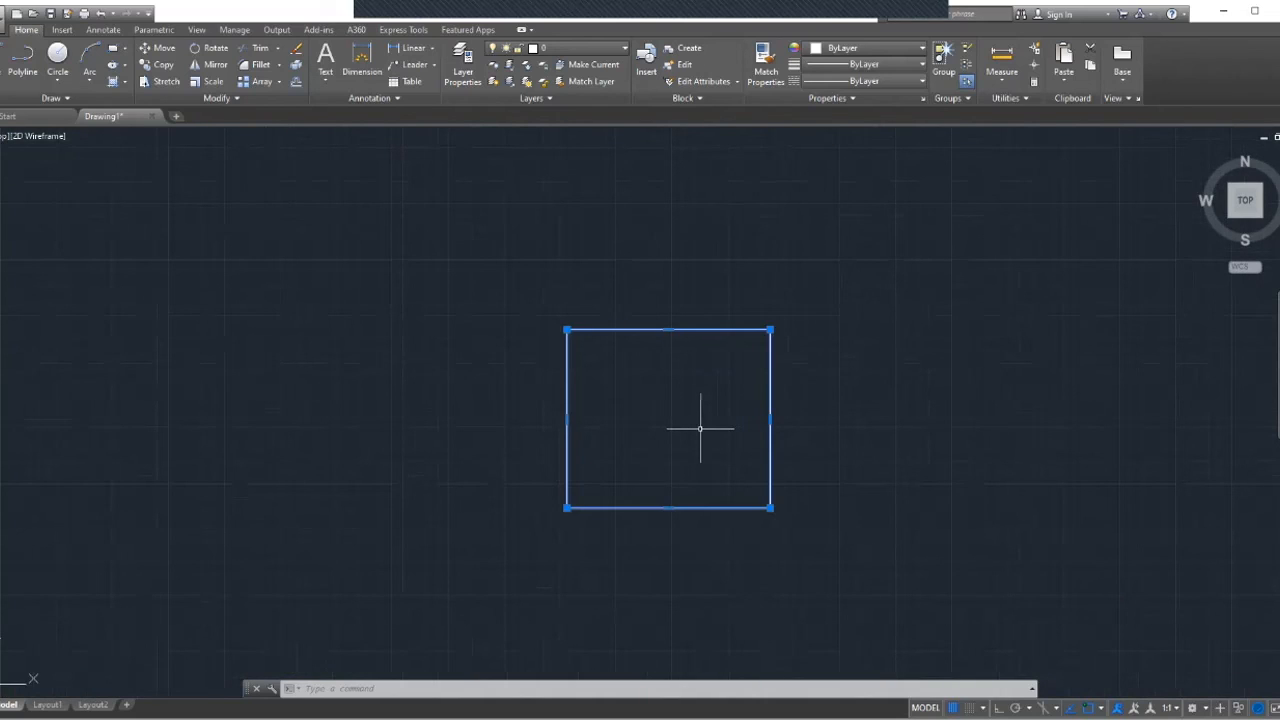
Step: Review the context commands offered for the selected rectangle once more and dismiss them without choosing one
right_click(700, 428)
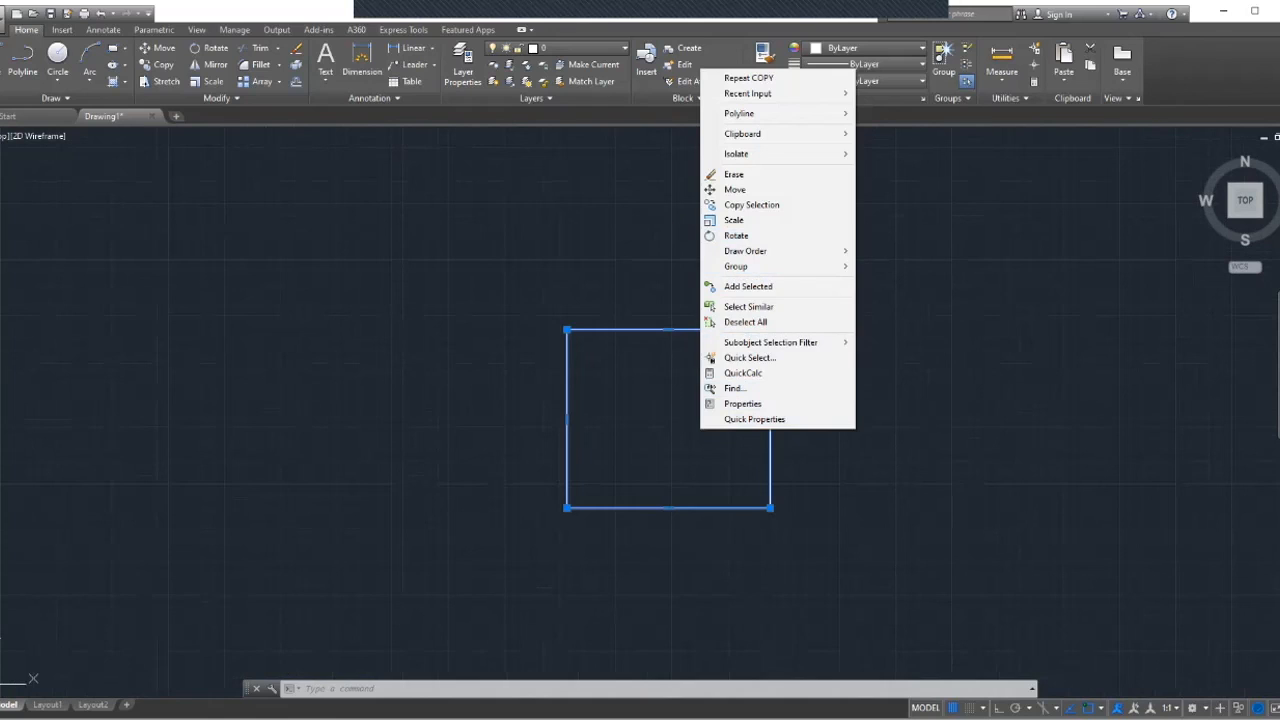
left_click(870, 427)
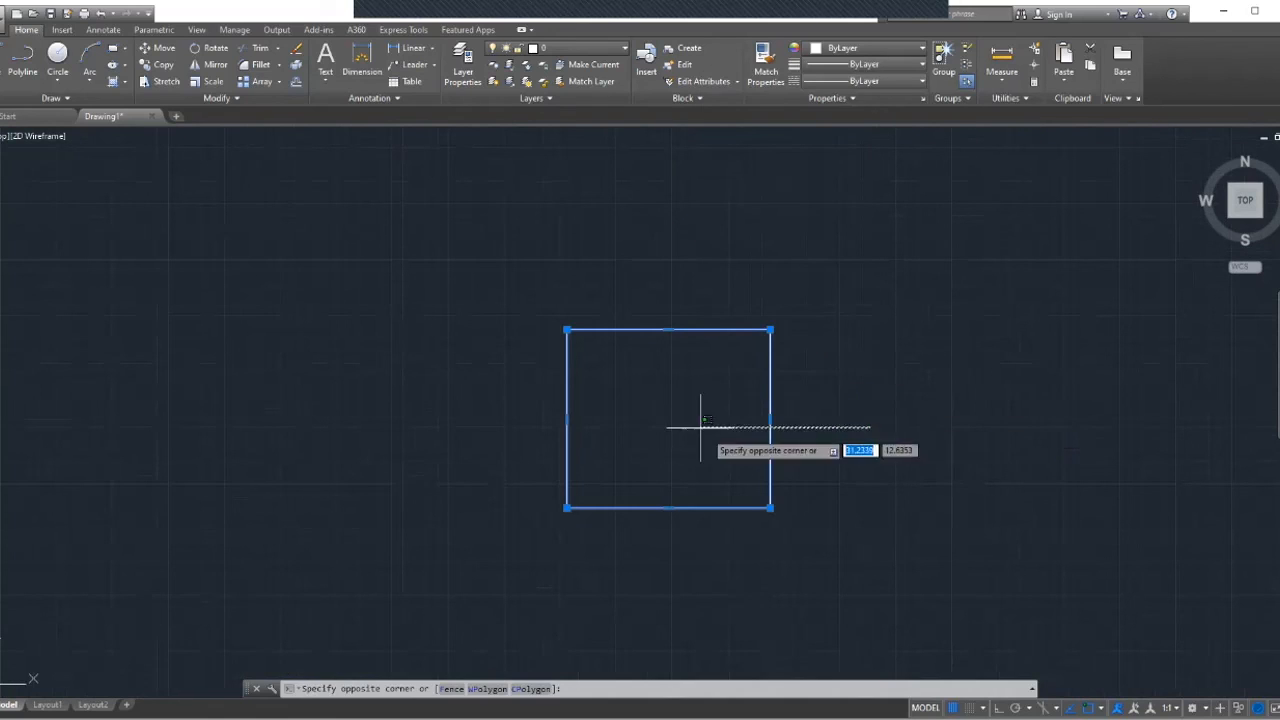
left_click(815, 451)
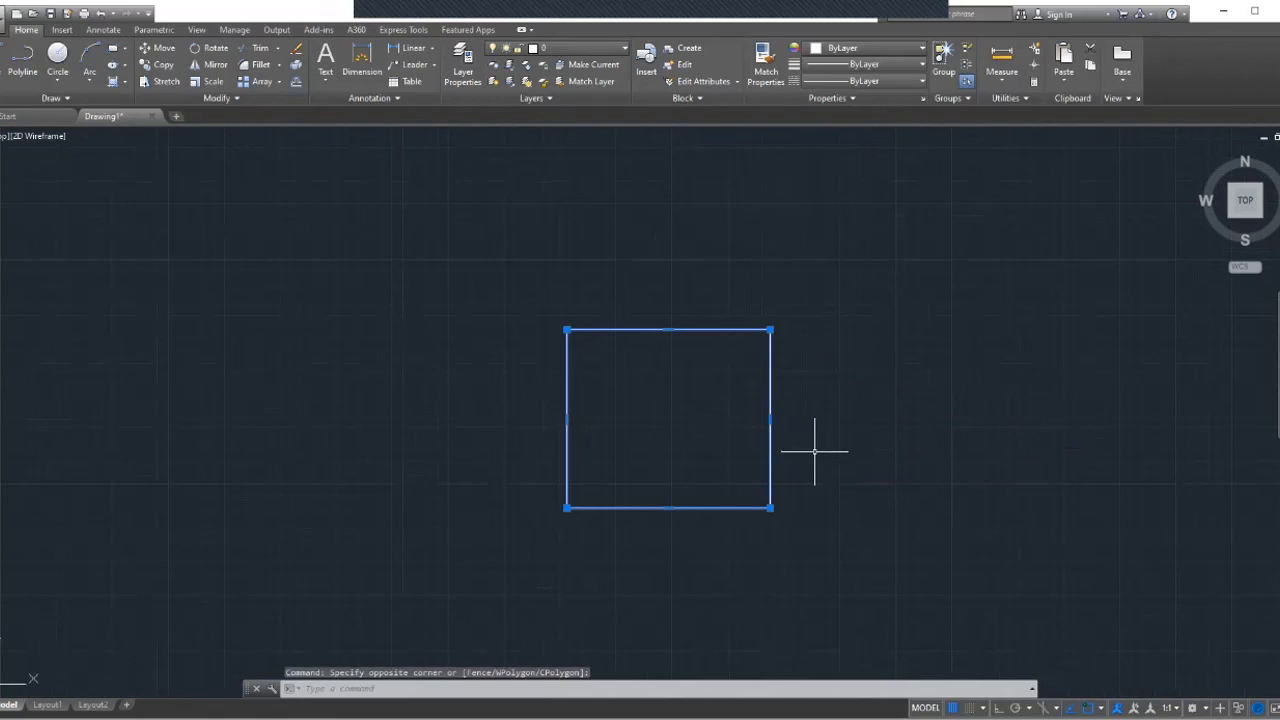